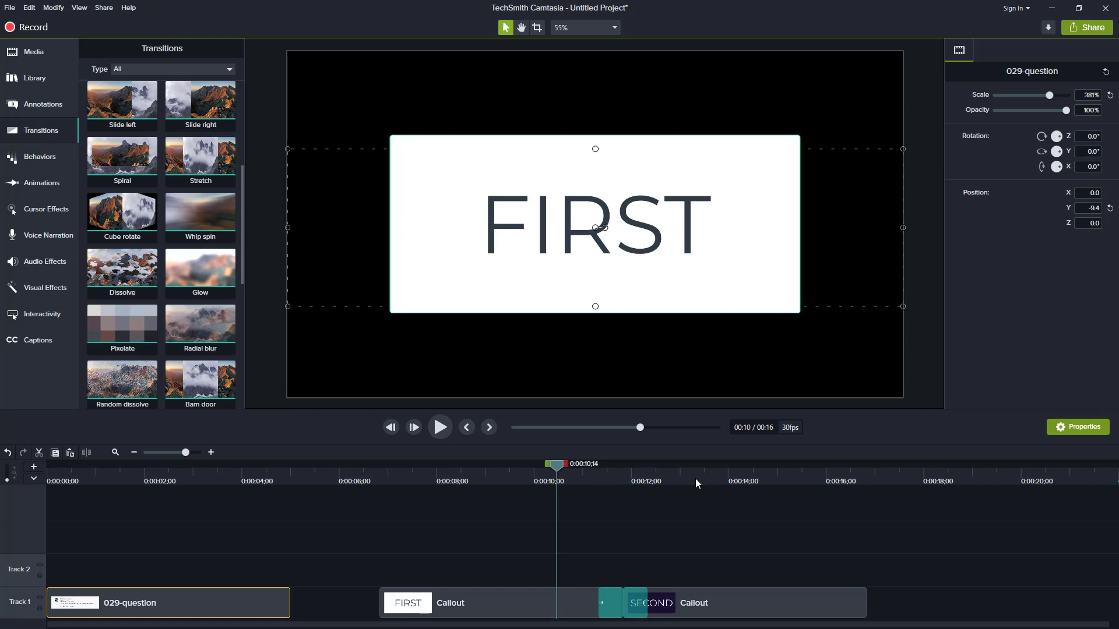
# Examine the whip spin transition between the FIRST and SECOND callouts frame by frame
pyautogui.click(697, 477)
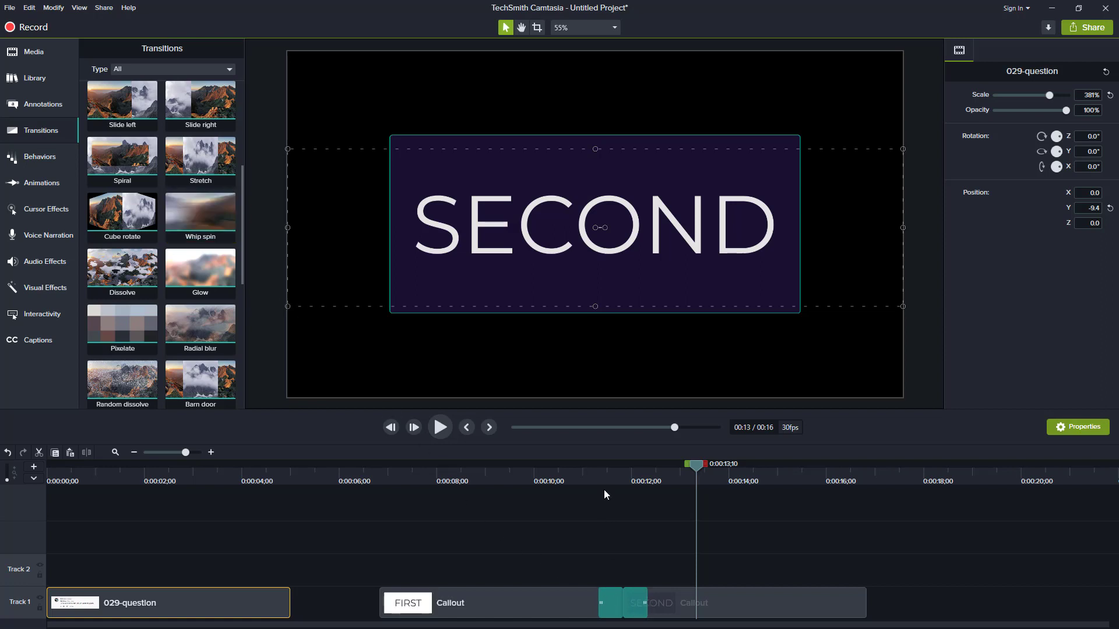
pyautogui.click(598, 476)
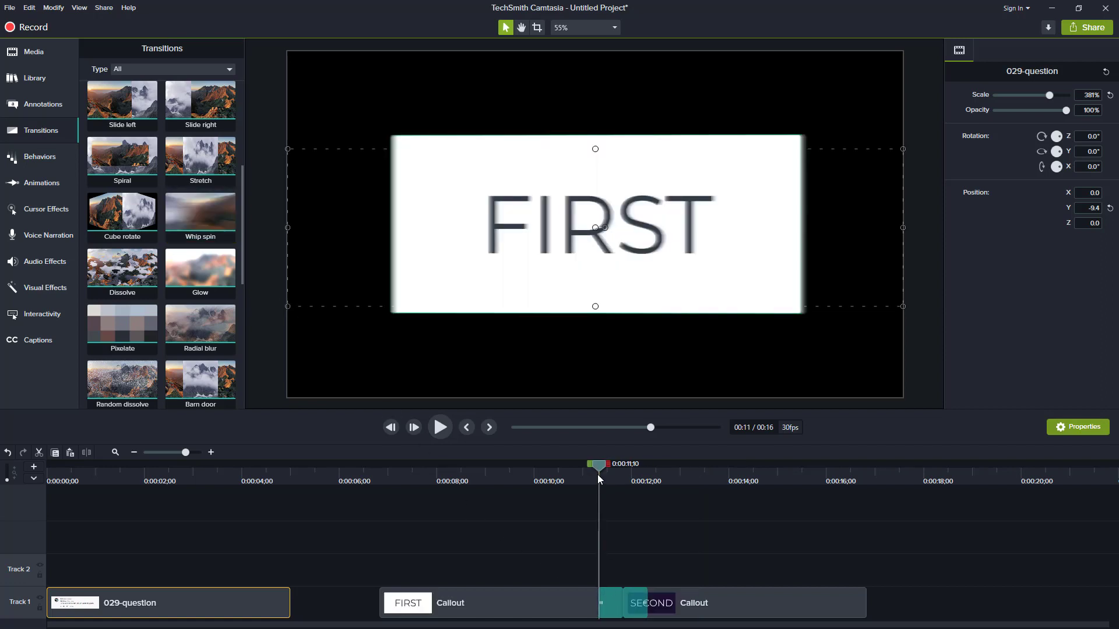
pyautogui.press('.')
pyautogui.press('.')
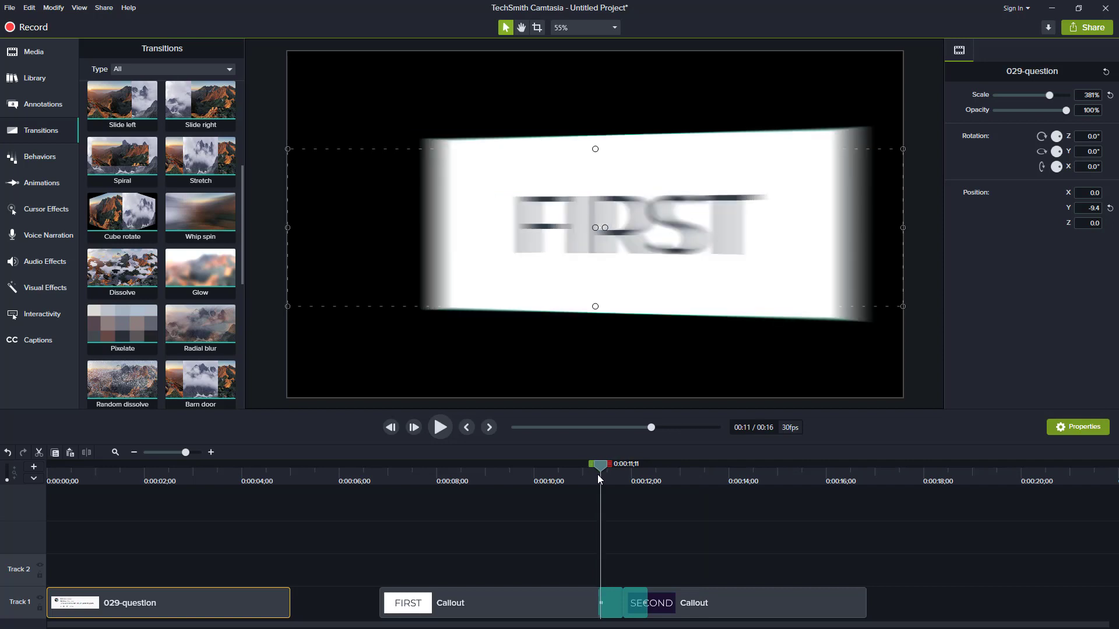
pyautogui.press('.')
pyautogui.press('.')
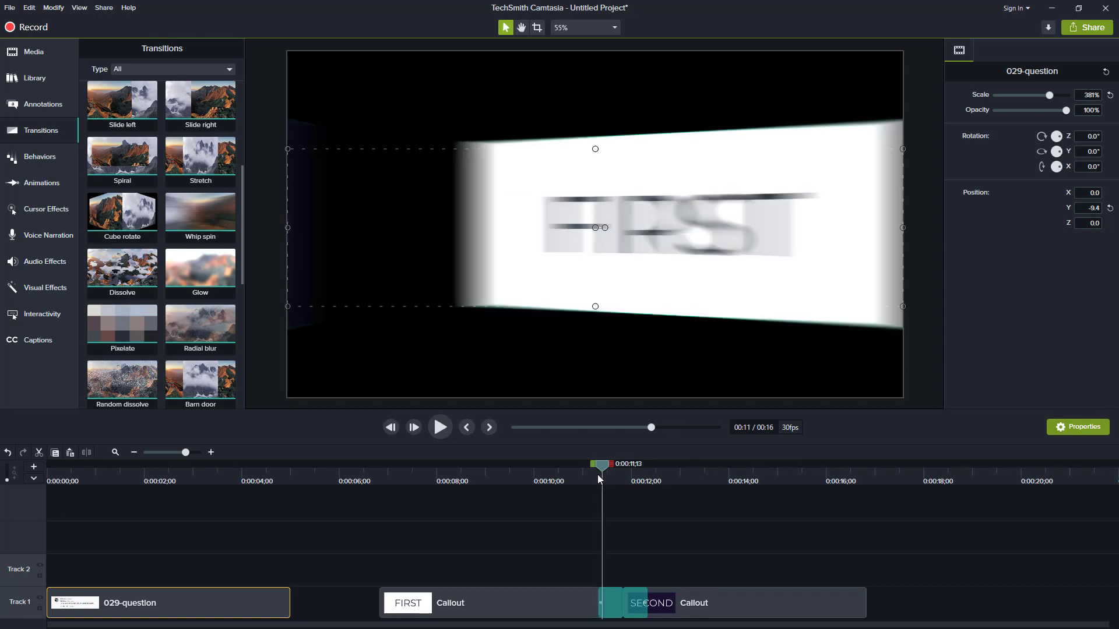
pyautogui.press('.')
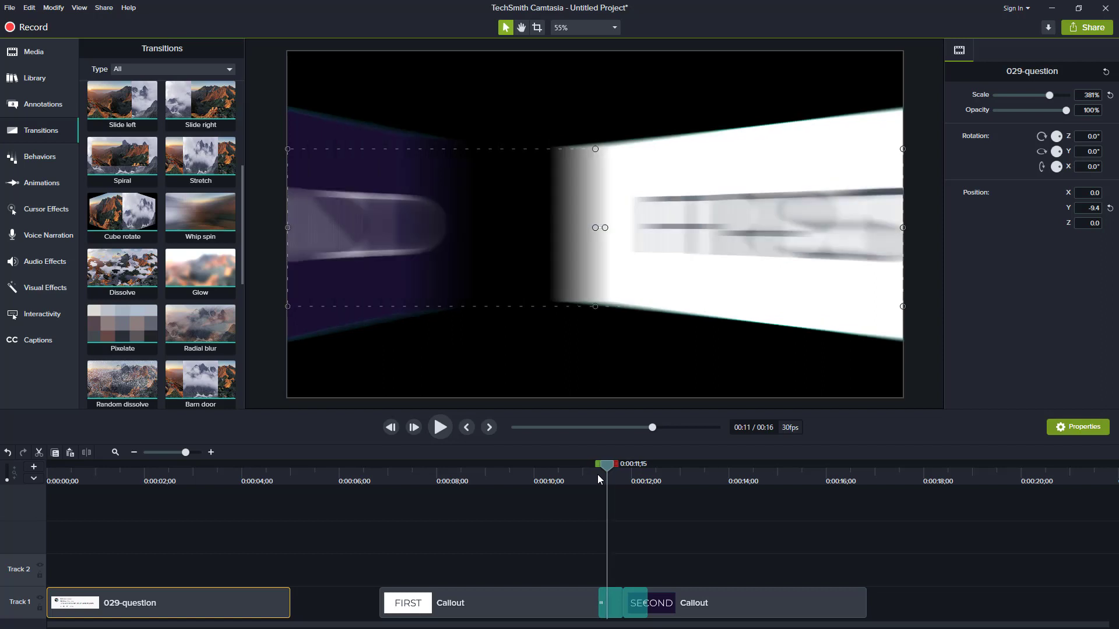
pyautogui.press('.')
pyautogui.press('.')
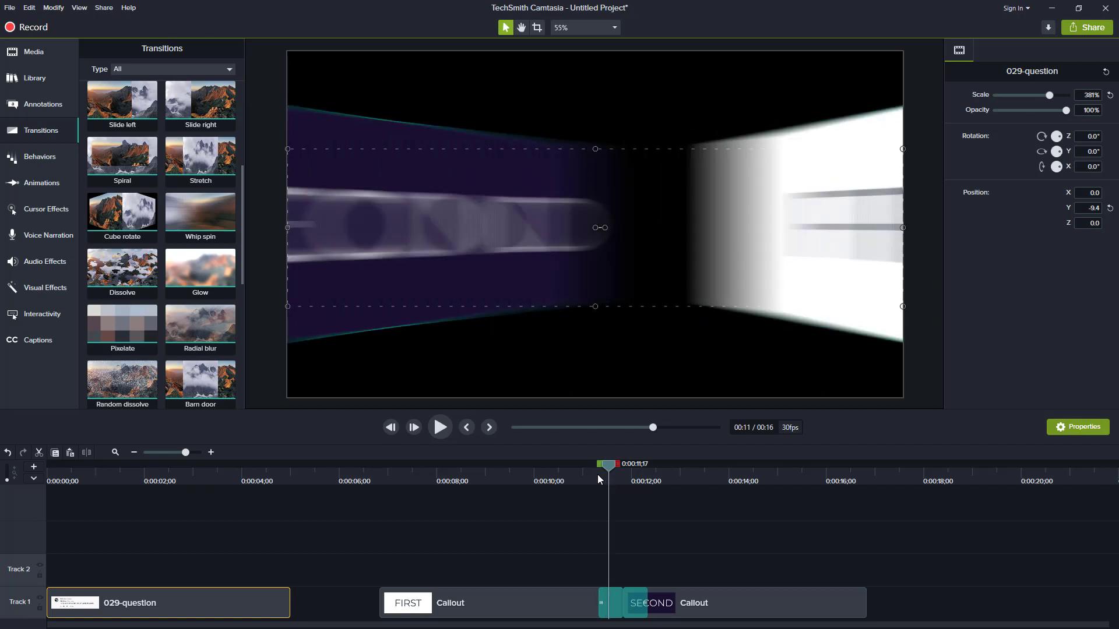
pyautogui.press('.')
pyautogui.press('.')
pyautogui.press('.')
pyautogui.press('.')
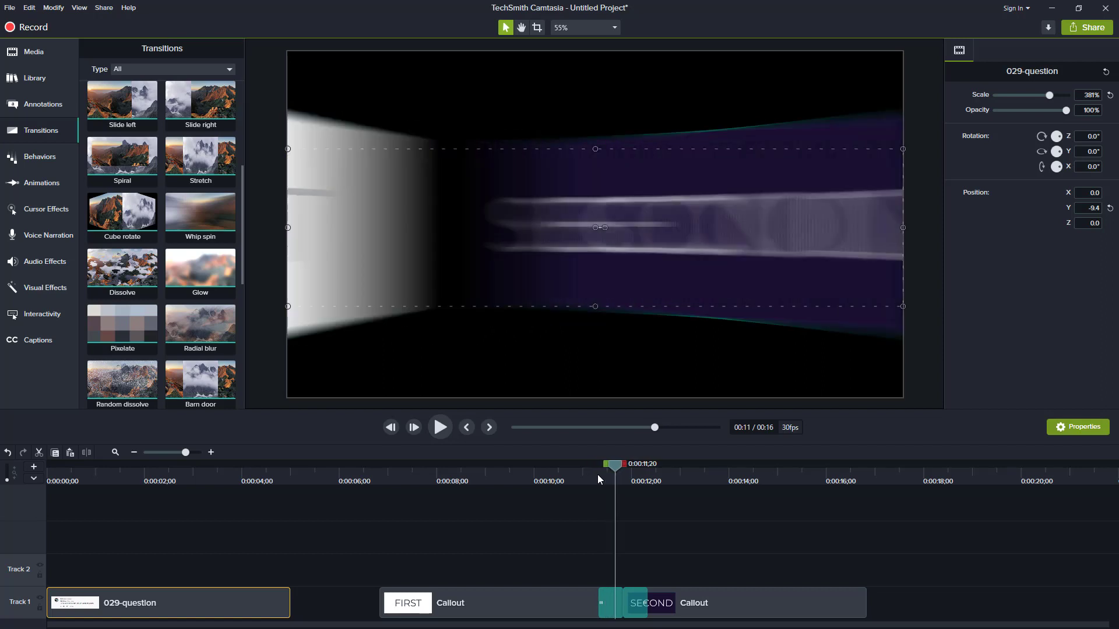
pyautogui.press('.')
pyautogui.press('.')
pyautogui.press('.')
pyautogui.press('.')
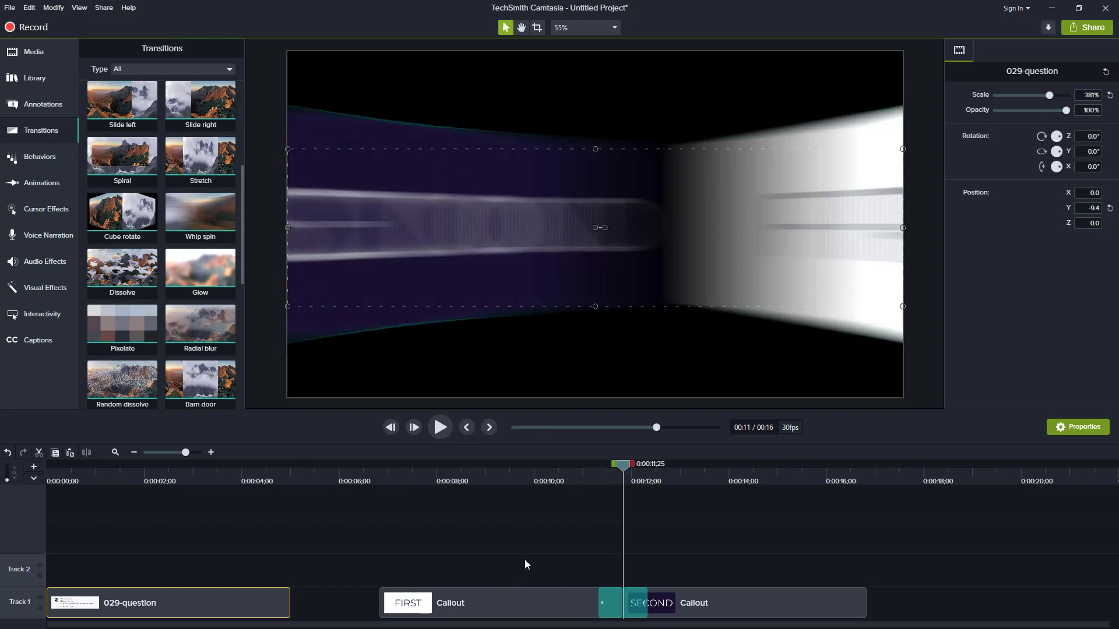
# Delete the whip spin transition between the FIRST and SECOND callouts on Track 1
pyautogui.click(548, 566)
pyautogui.click(610, 603)
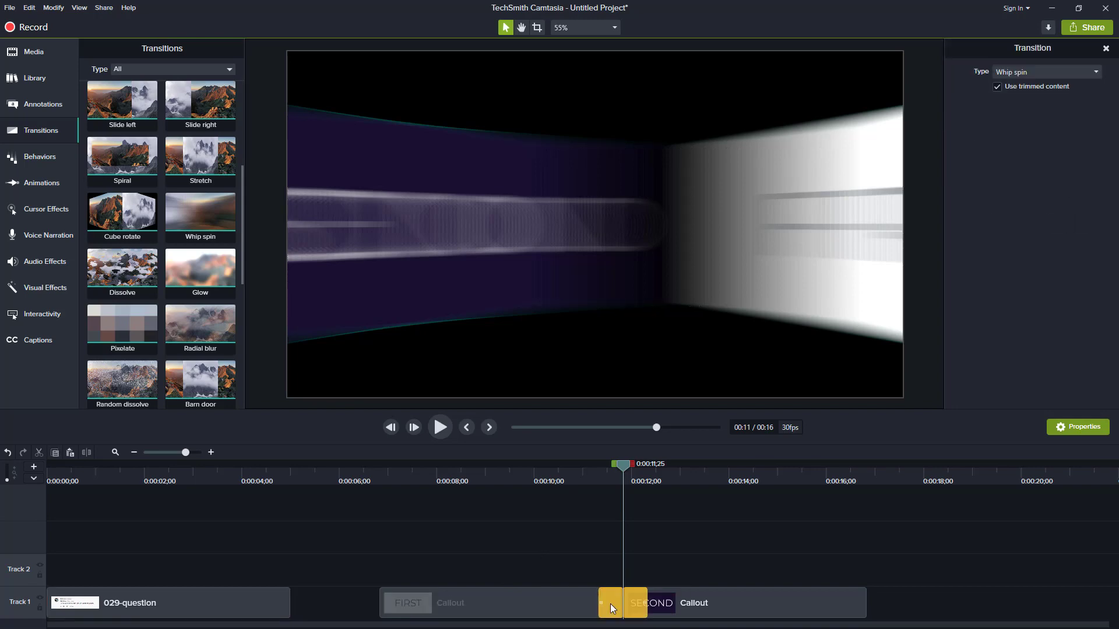
pyautogui.press('Delete')
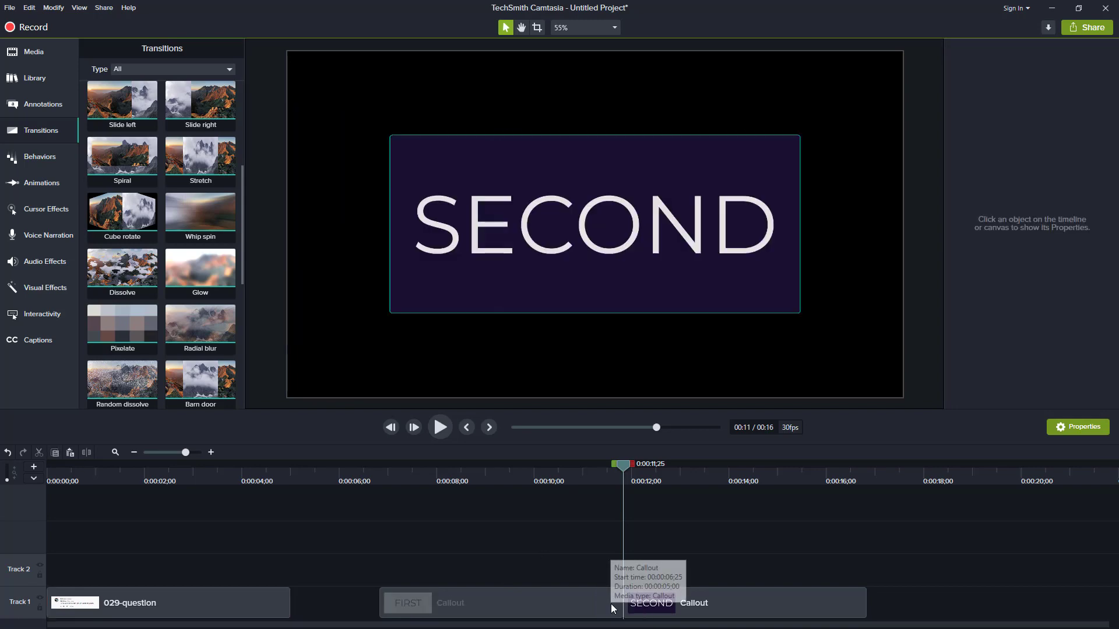
# Try rotating the FIRST callout -180° about the Z axis on the canvas, and undo the rotation
pyautogui.click(580, 601)
pyautogui.doubleClick(586, 610)
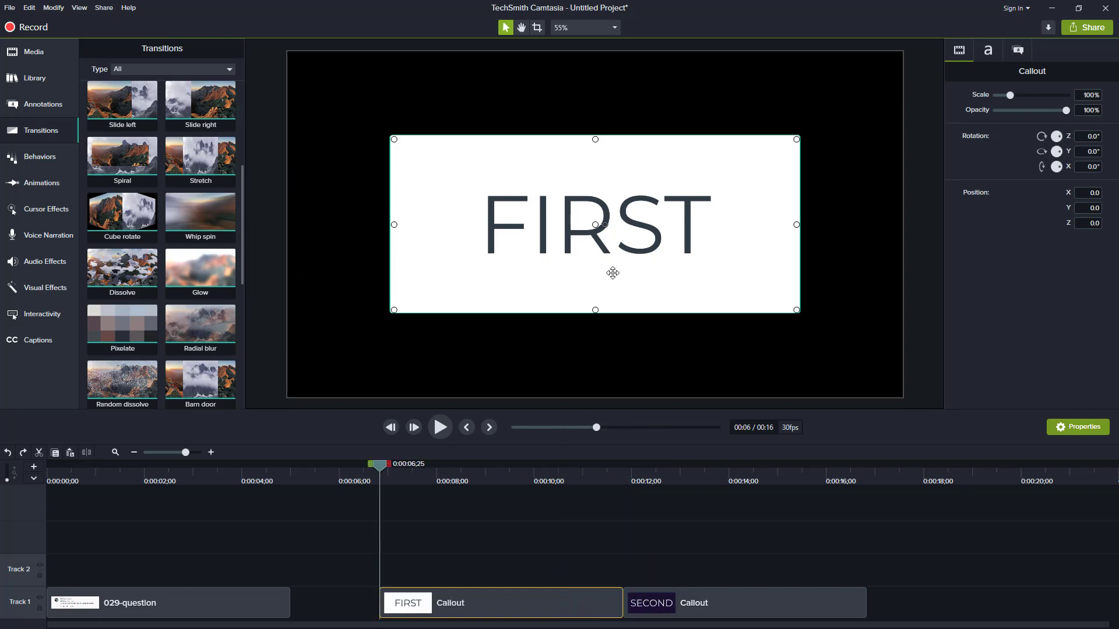
pyautogui.moveTo(605, 224)
pyautogui.mouseDown()
pyautogui.moveTo(549, 226)
pyautogui.moveTo(585, 224)
pyautogui.mouseUp()
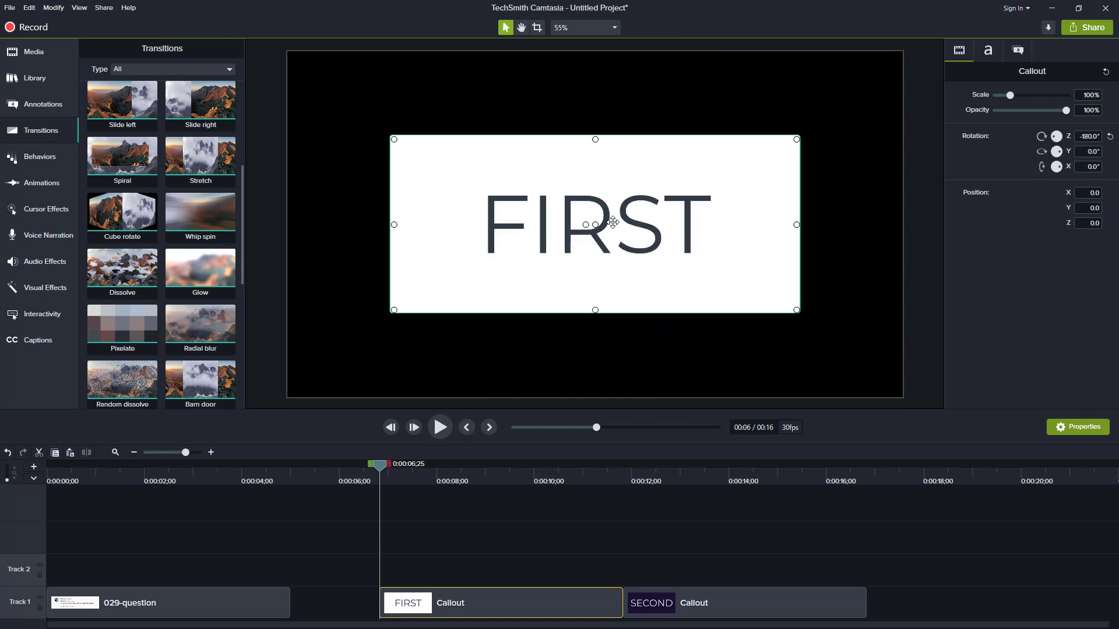
pyautogui.hotkey('ctrl', 'z')
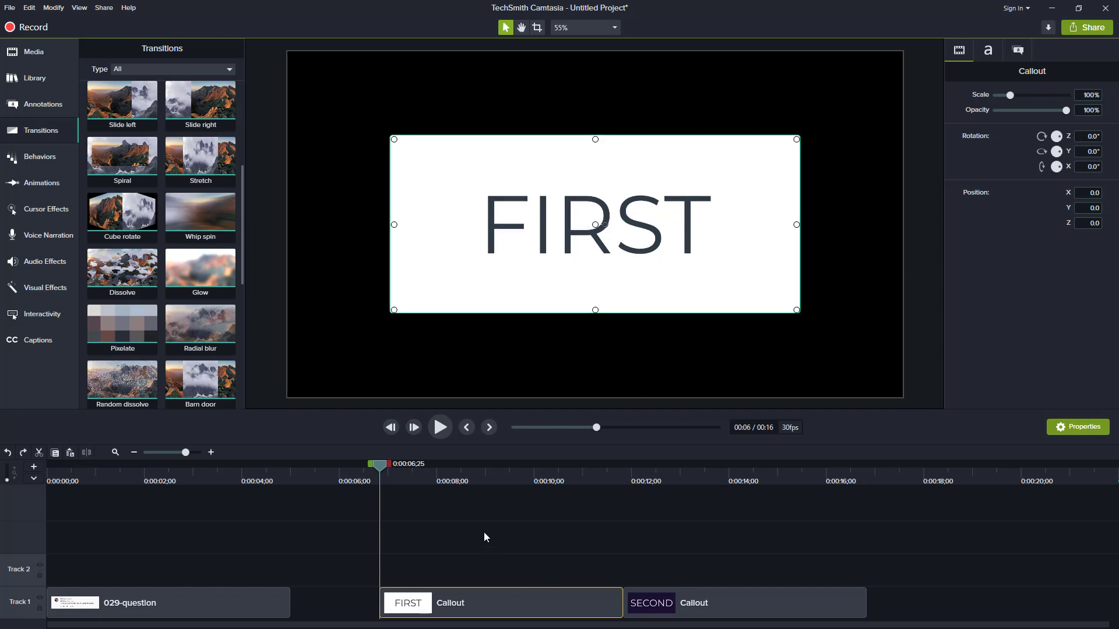
# Add a plain text callout on Track 2 directly above the FIRST clip and clear its text
pyautogui.click(50, 108)
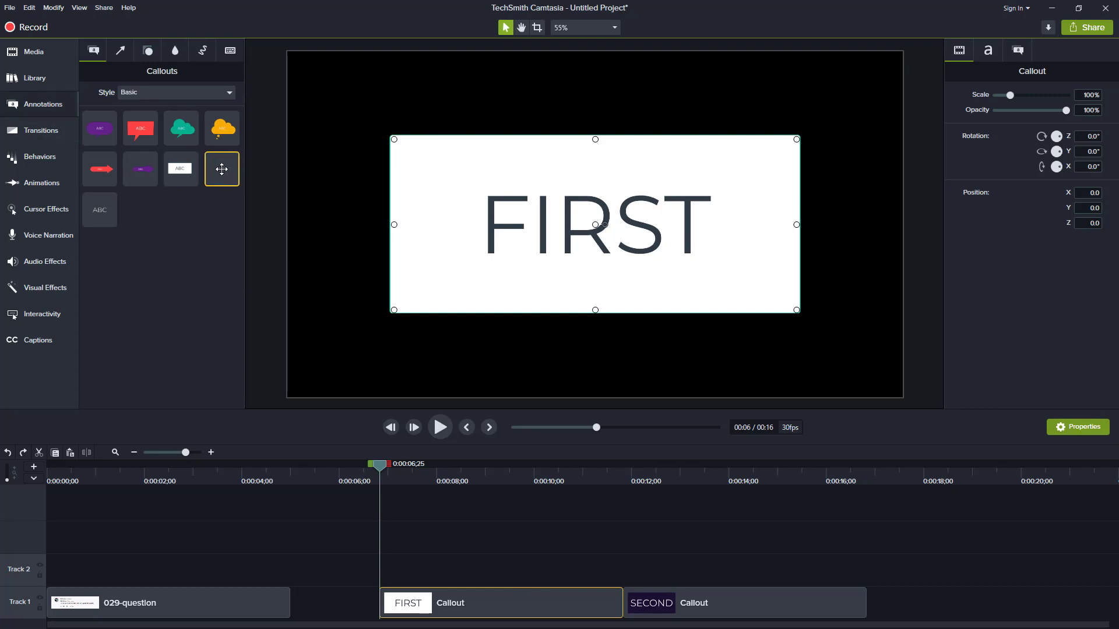
pyautogui.moveTo(222, 170); pyautogui.dragTo(386, 562)
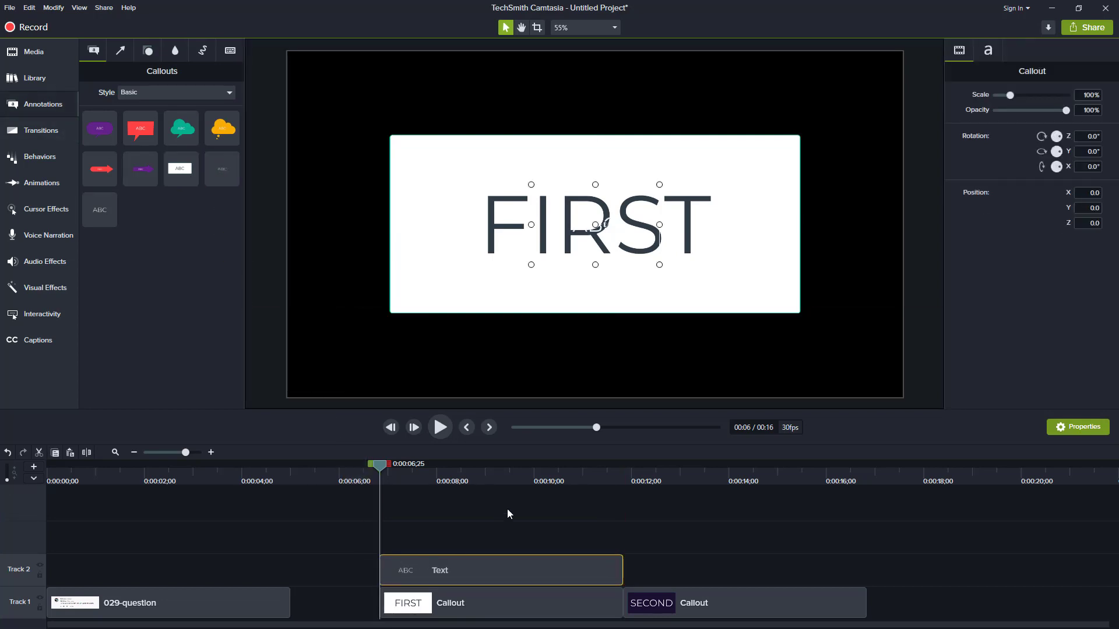
pyautogui.doubleClick(591, 224)
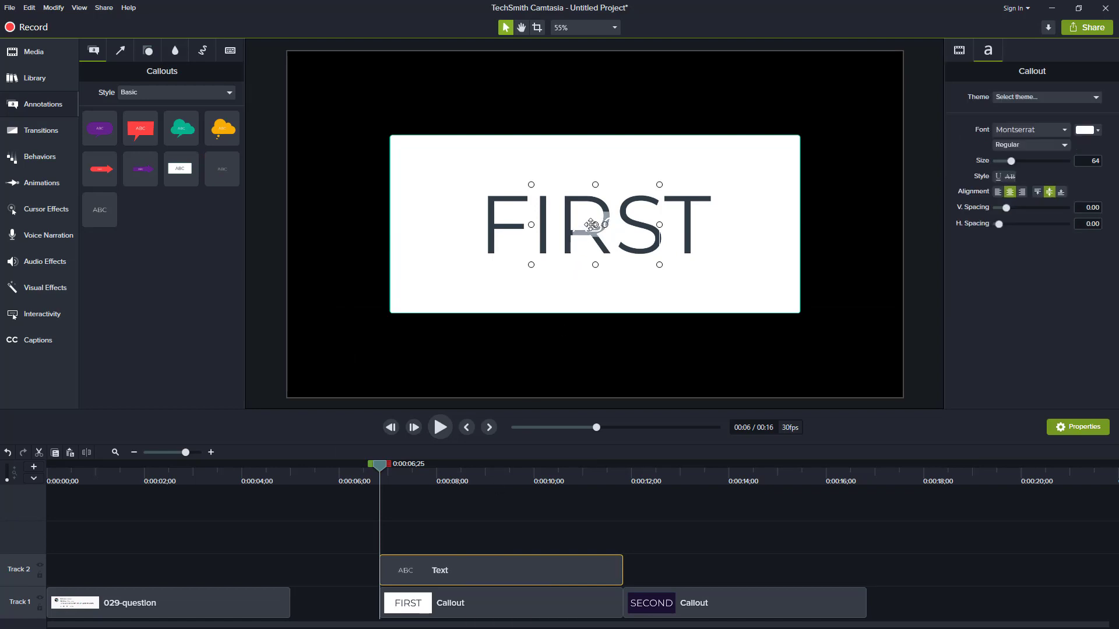
pyautogui.press('BackSpace')
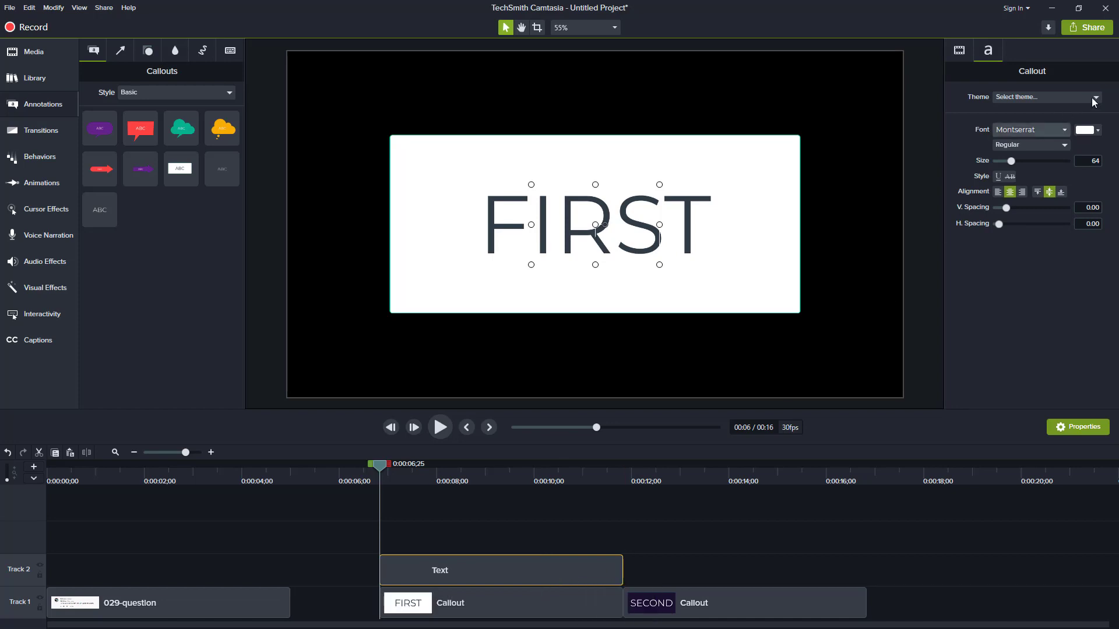
# Set the opacity of the empty text callout on Track 2 to 0%
pyautogui.click(962, 52)
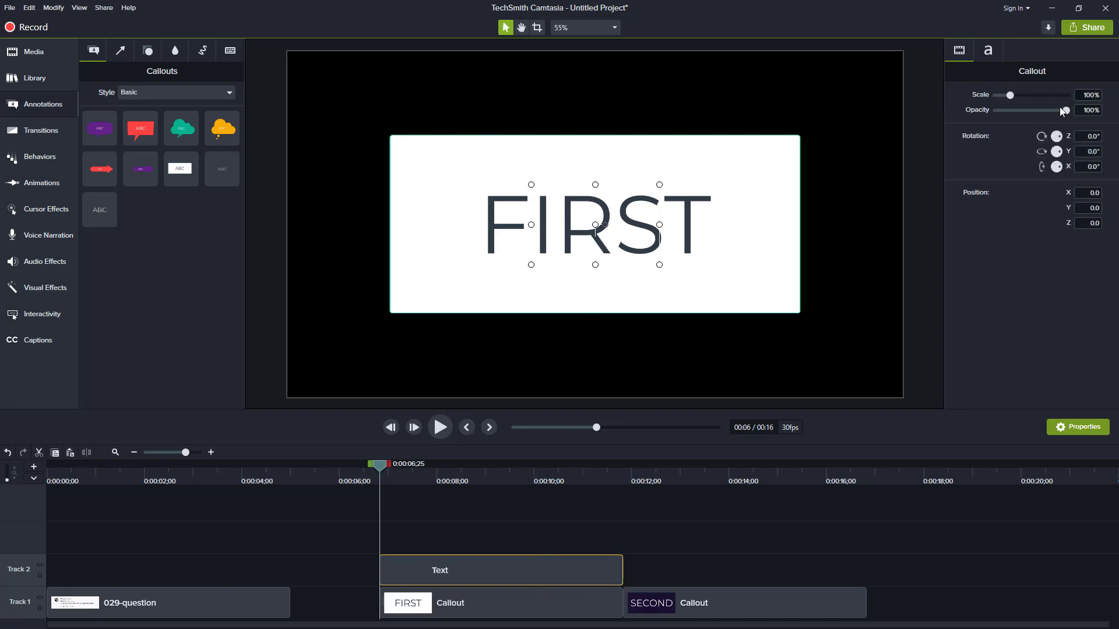
pyautogui.moveTo(1066, 110); pyautogui.dragTo(985, 121)
pyautogui.click(470, 477)
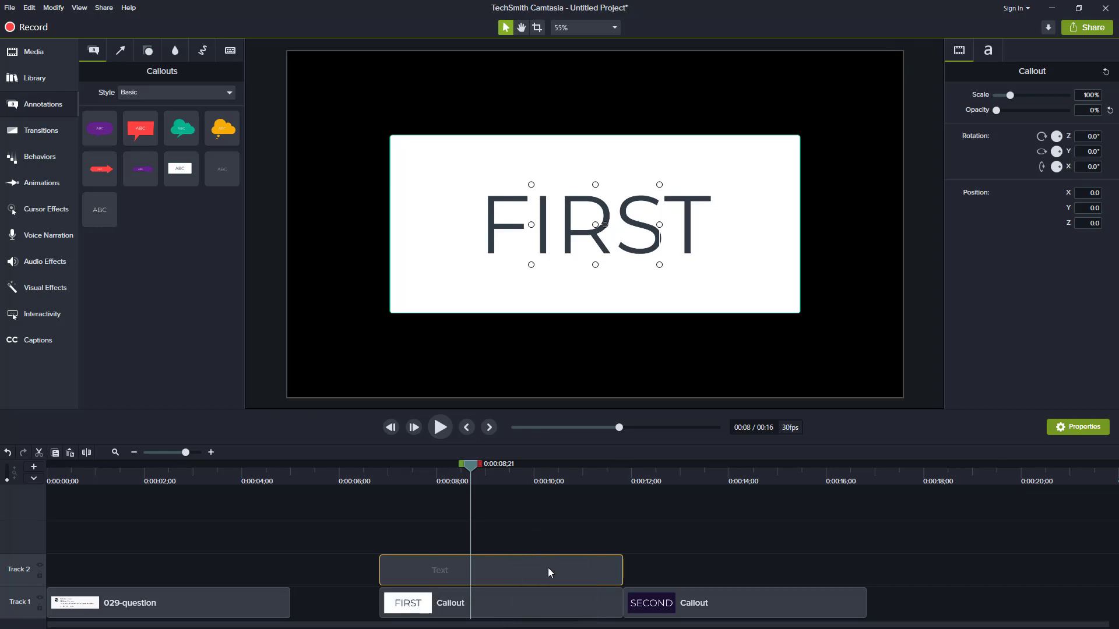
# Copy the invisible text clip and paste it on Track 2 directly above the SECOND callout
pyautogui.hotkey('ctrl', 'alt', 'Left')
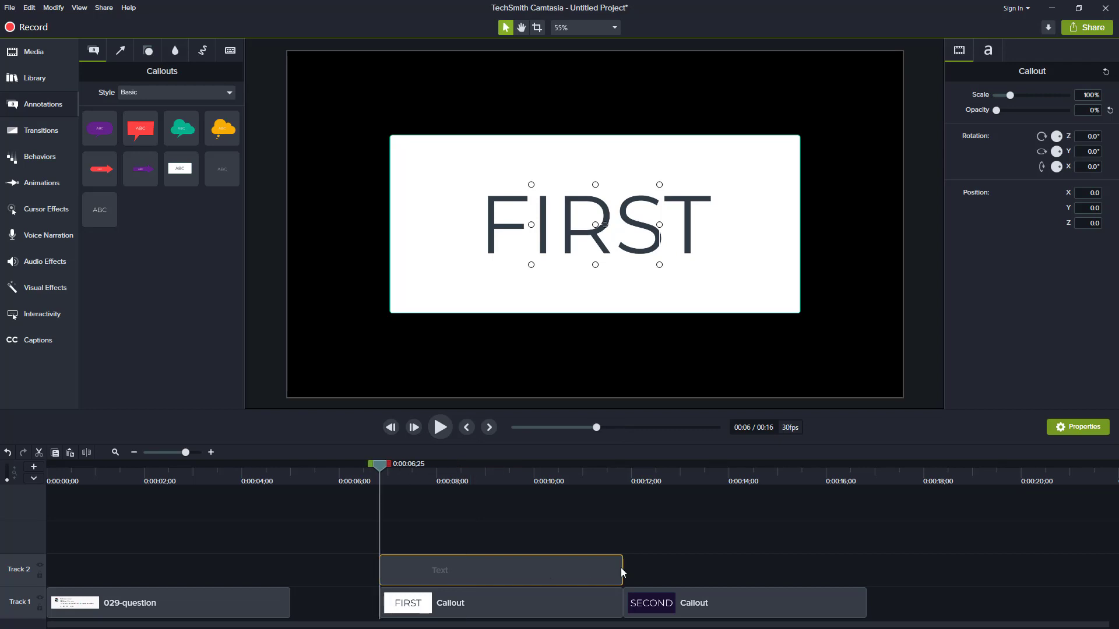
pyautogui.hotkey('ctrl', 'c')
pyautogui.click(718, 604)
pyautogui.hotkey('ctrl', 'alt', 'Right')
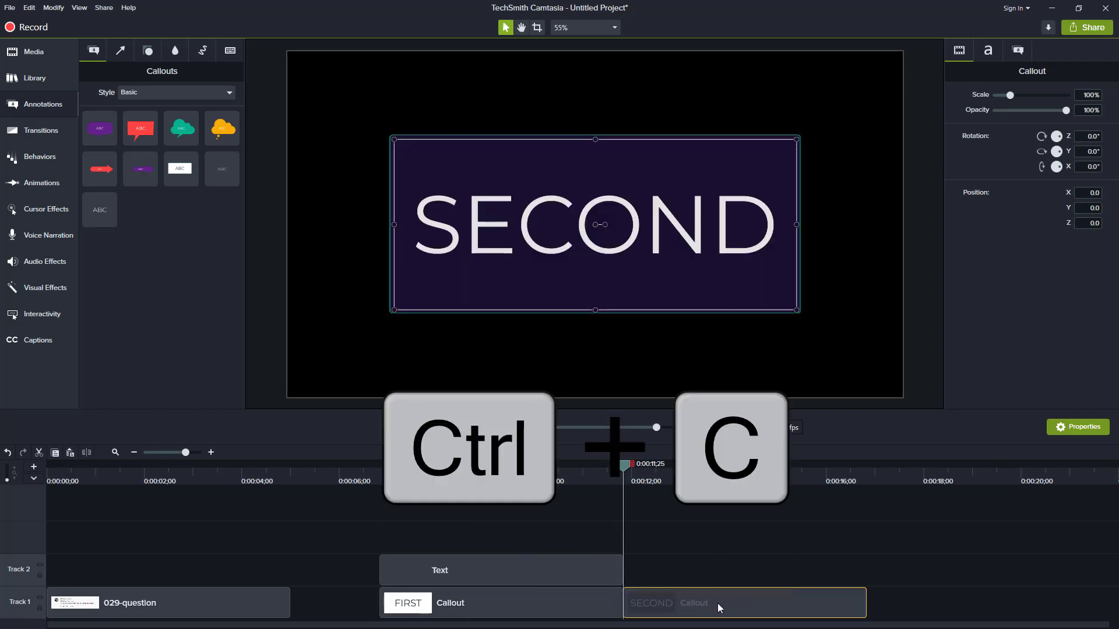
pyautogui.hotkey('ctrl', 'v')
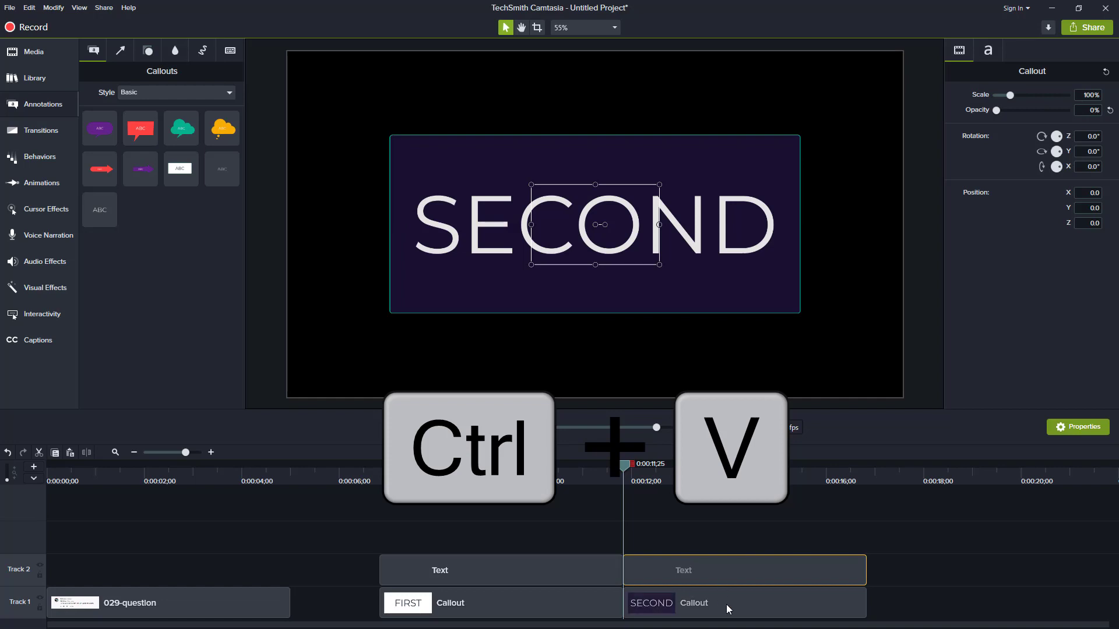
pyautogui.click(492, 535)
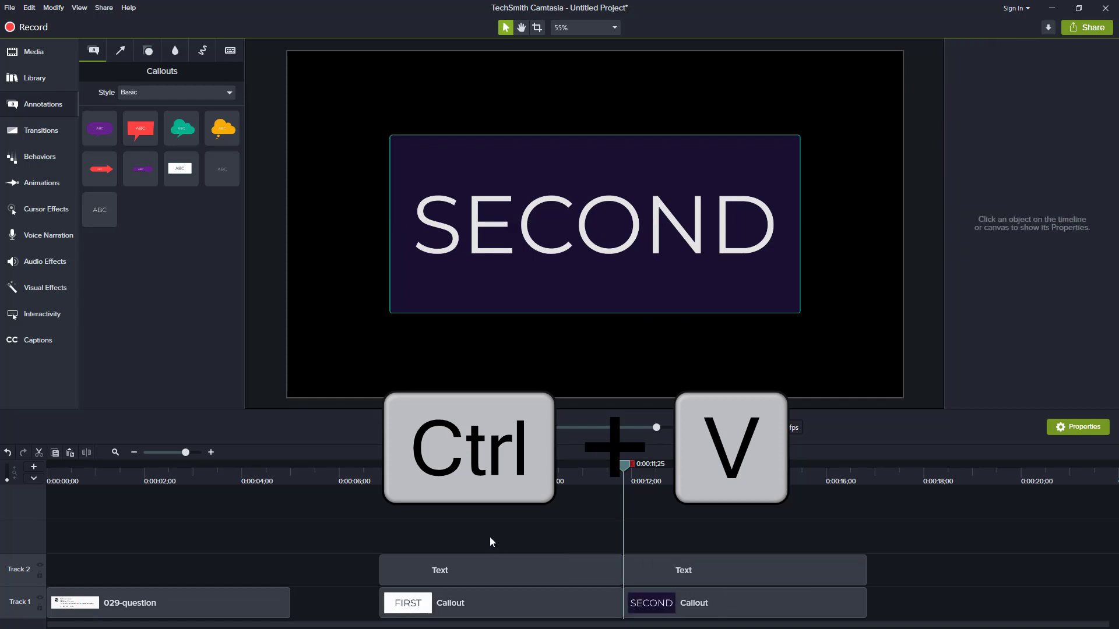
# Try rotating the FIRST callout on the canvas again from its clip start, and undo the rotation
pyautogui.click(488, 611)
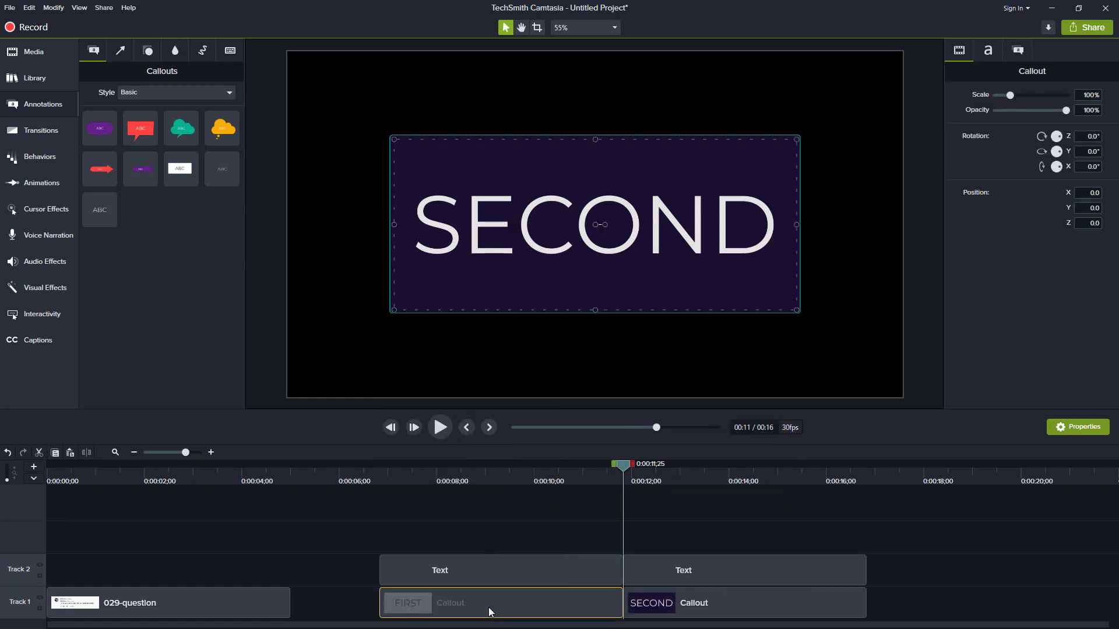
pyautogui.hotkey('ctrl', 'alt', 'Left')
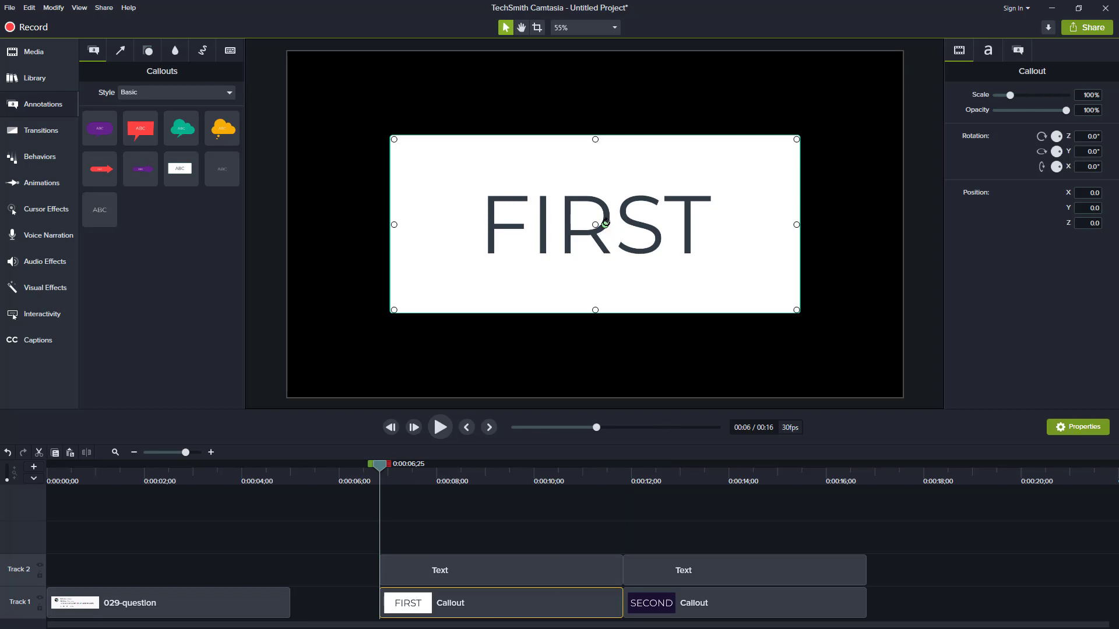
pyautogui.moveTo(605, 224); pyautogui.dragTo(584, 226)
pyautogui.hotkey('ctrl', 'z')
# Group the FIRST callout with the text clip above it, and group the SECOND callout with its own text clip
pyautogui.moveTo(468, 537); pyautogui.dragTo(508, 604)
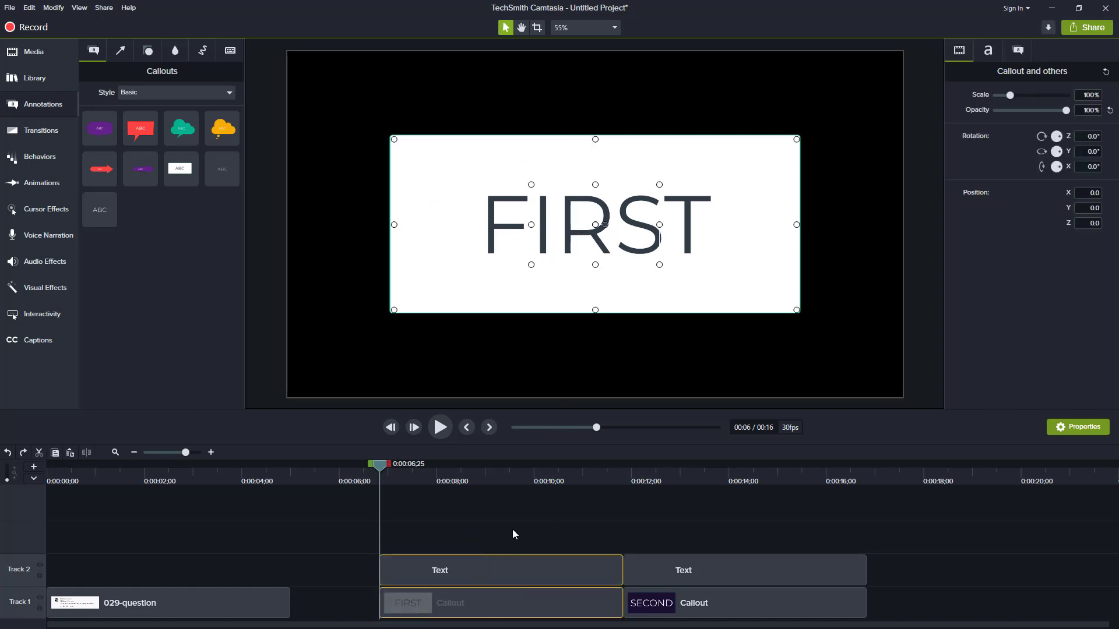
pyautogui.rightClick(520, 603)
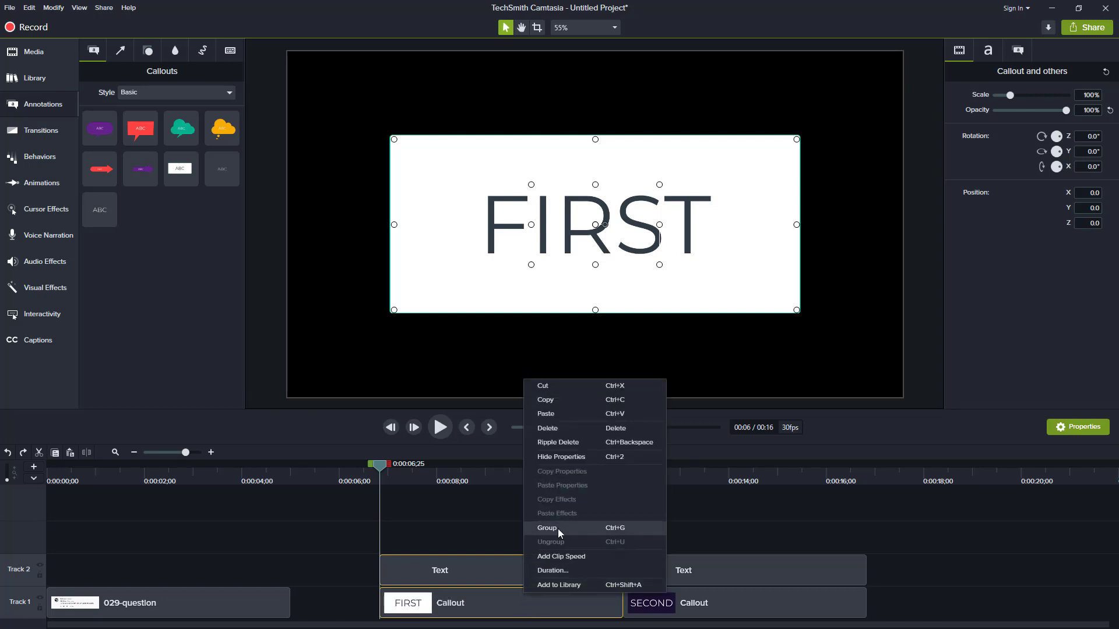
pyautogui.click(558, 529)
pyautogui.moveTo(650, 543); pyautogui.dragTo(689, 602)
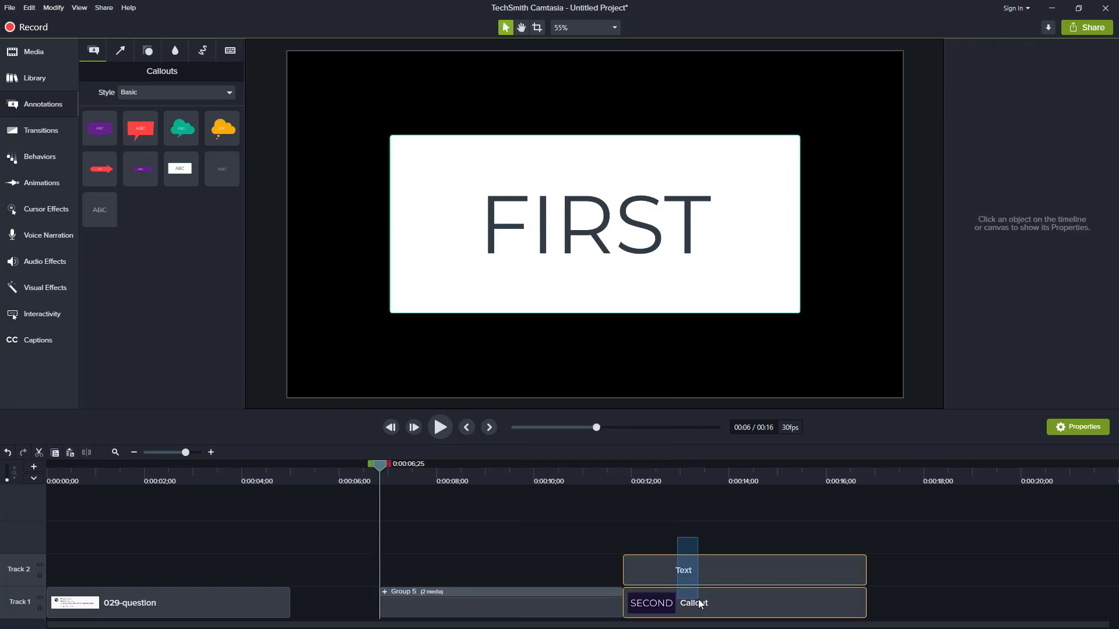
pyautogui.hotkey('ctrl', 'g')
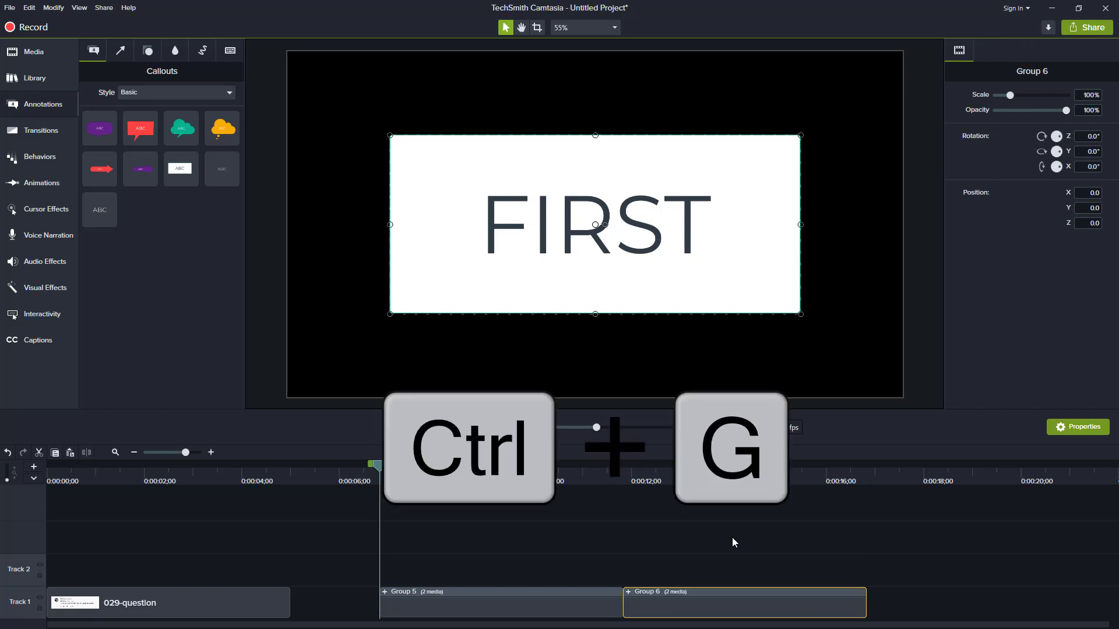
pyautogui.click(510, 473)
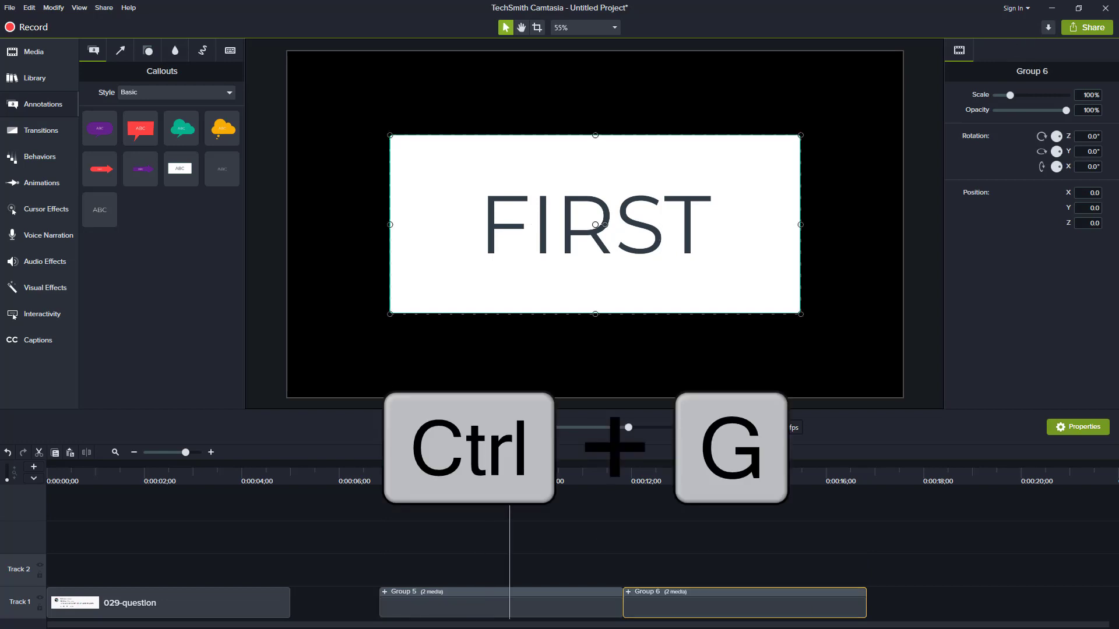
pyautogui.click(568, 558)
pyautogui.click(702, 471)
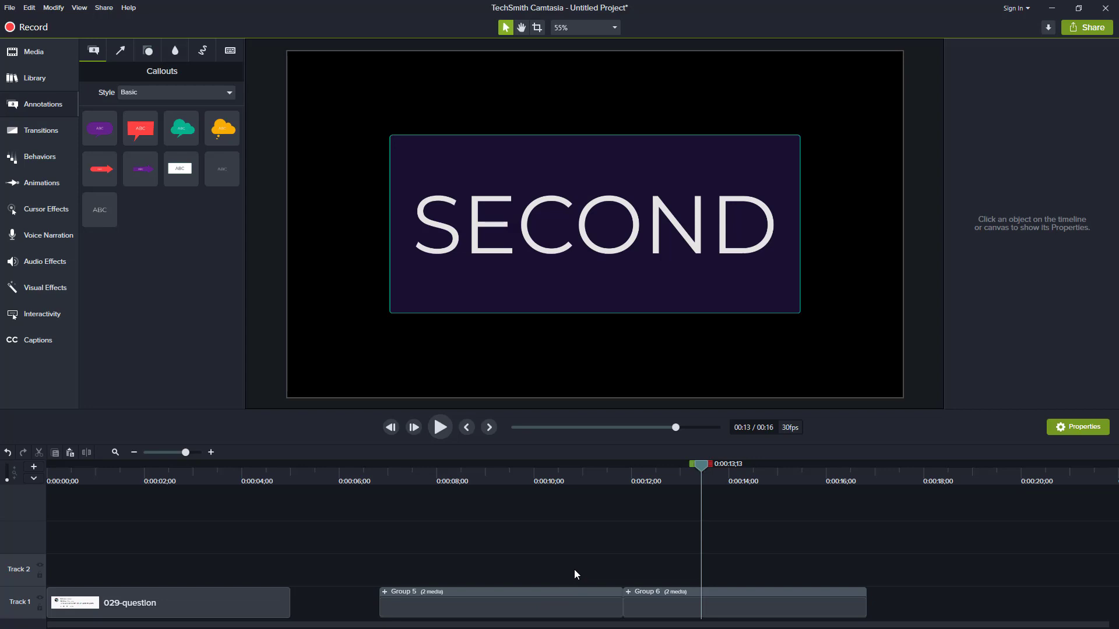
# Set the Z rotation of both callout groups to 180° and check each one on the canvas
pyautogui.moveTo(574, 569); pyautogui.dragTo(647, 609)
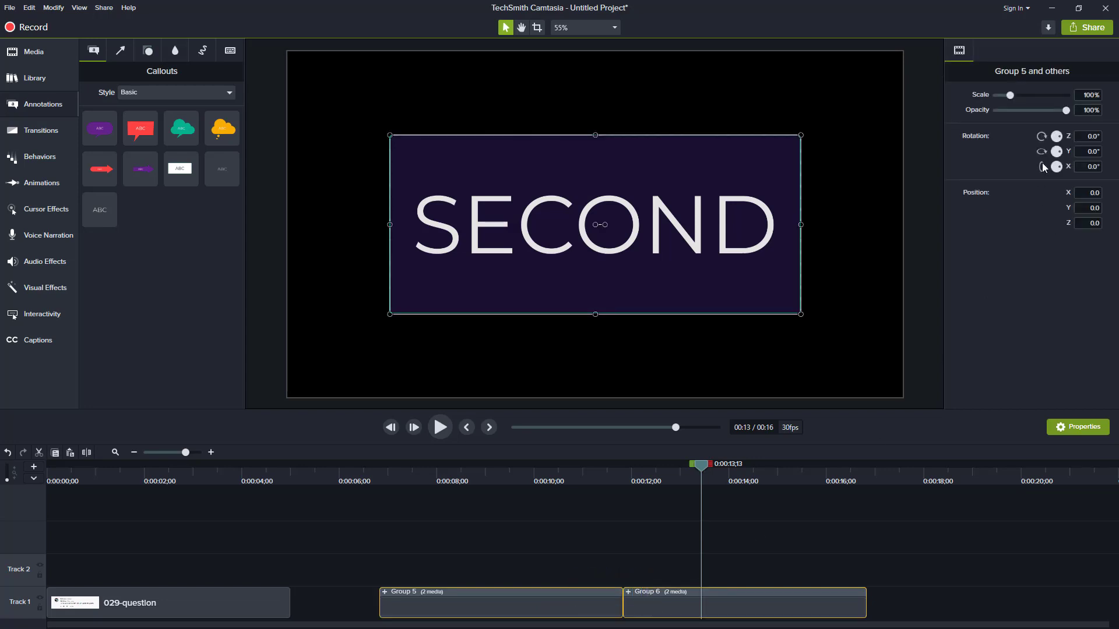
pyautogui.click(1076, 139)
pyautogui.write('180')
pyautogui.press('Return')
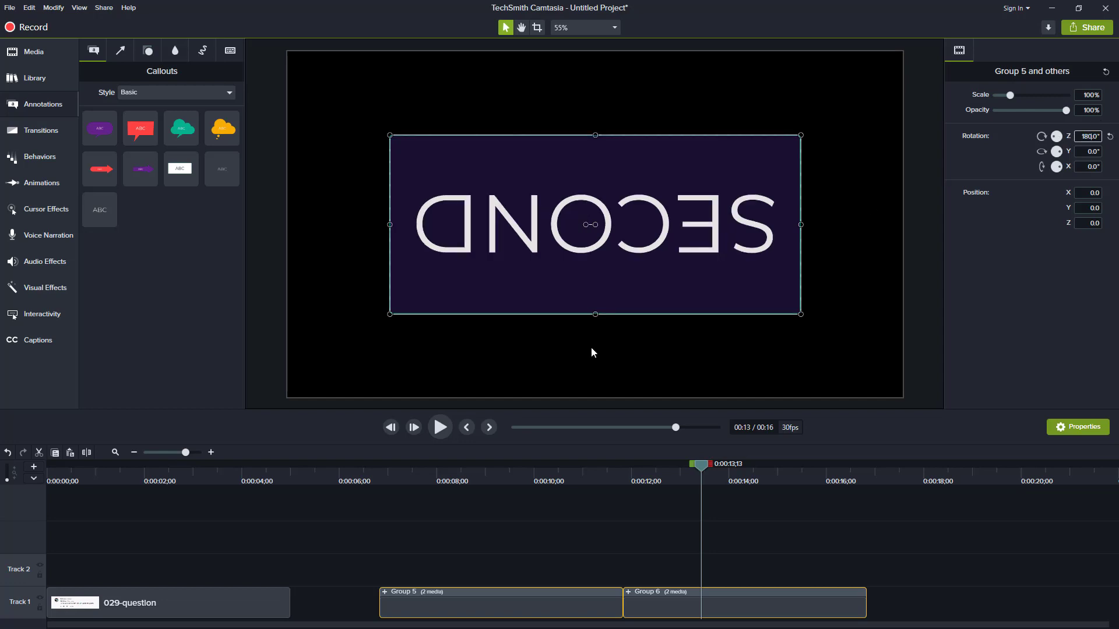
pyautogui.click(527, 475)
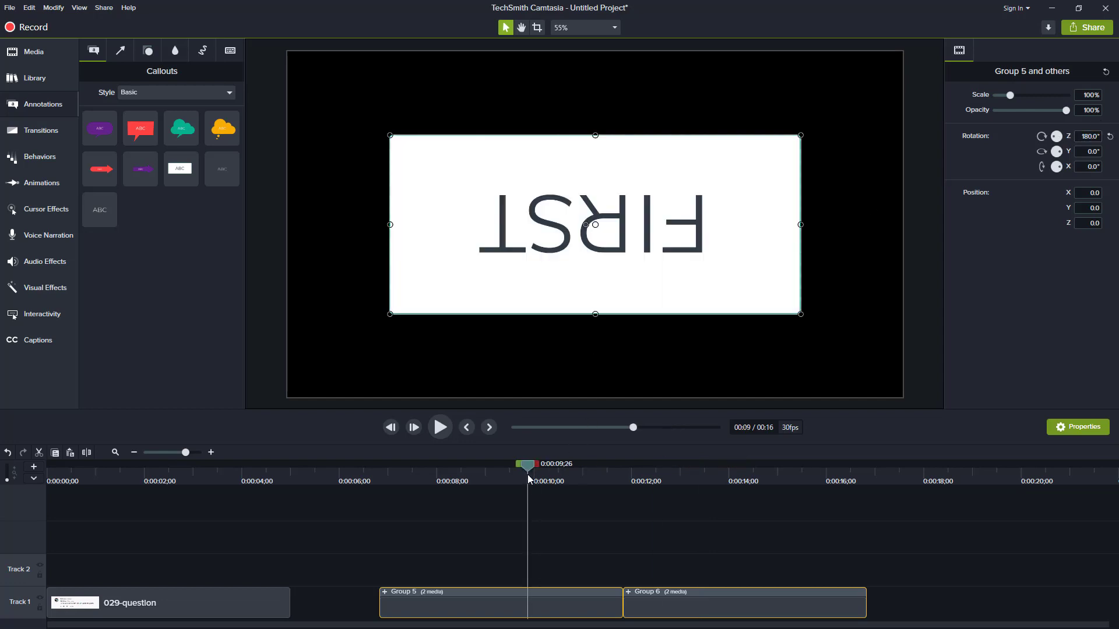
pyautogui.click(687, 475)
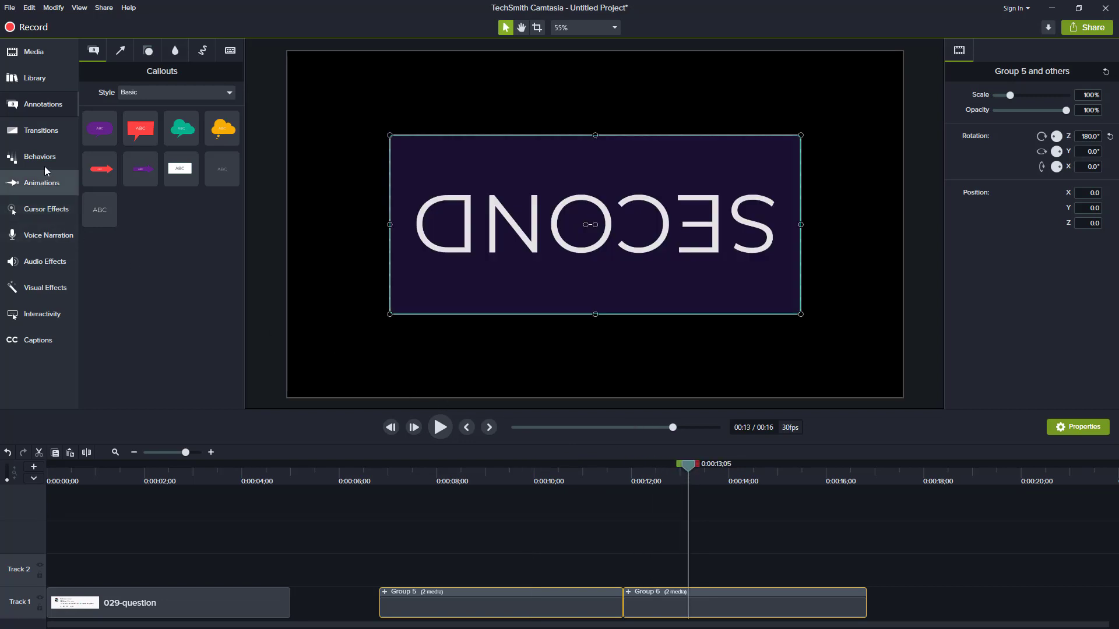
# Add the Whip spin transition between the FIRST and SECOND callout groups, and delete the extra transition at the end of the SECOND group
pyautogui.click(41, 130)
pyautogui.moveTo(190, 213); pyautogui.dragTo(612, 613)
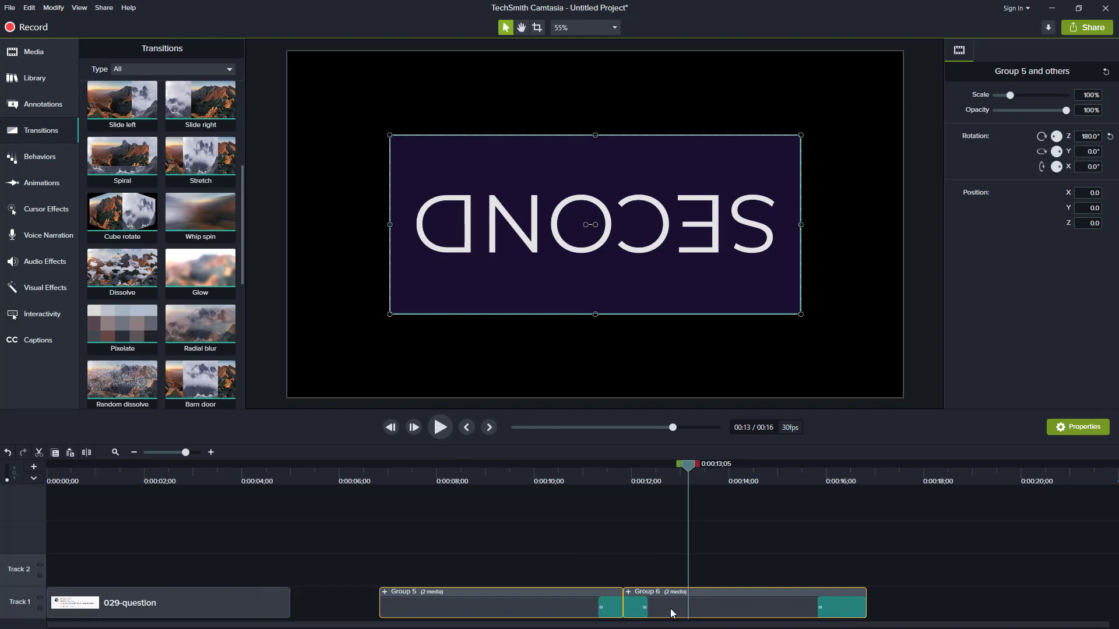
pyautogui.click(836, 606)
pyautogui.press('Delete')
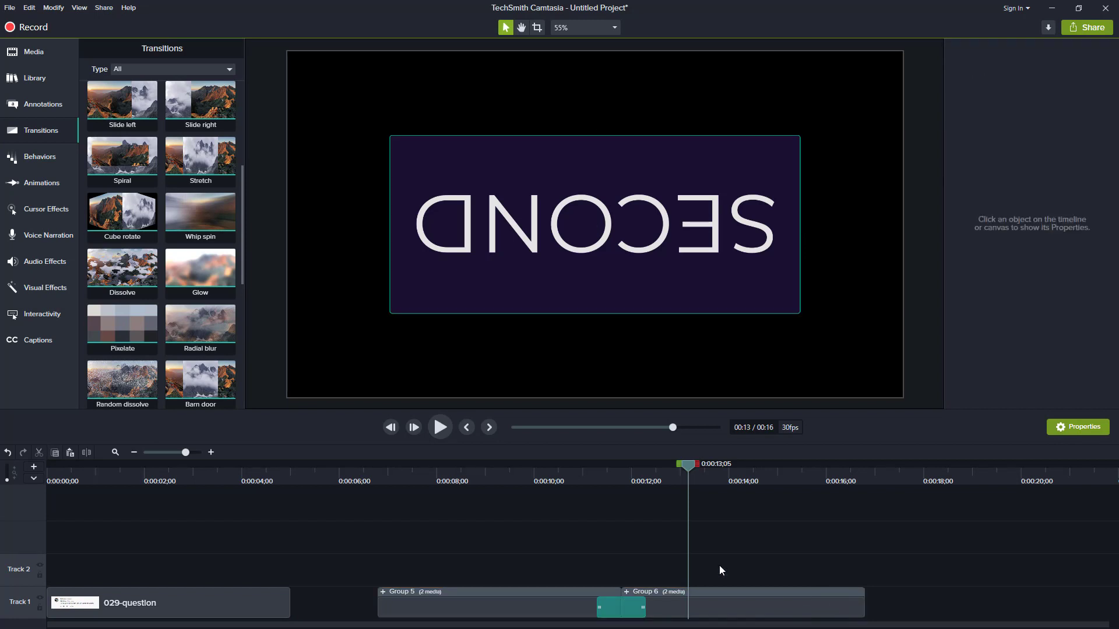
# Step frame by frame through the start of the whip spin transition to examine which way the FIRST callout moves
pyautogui.click(597, 474)
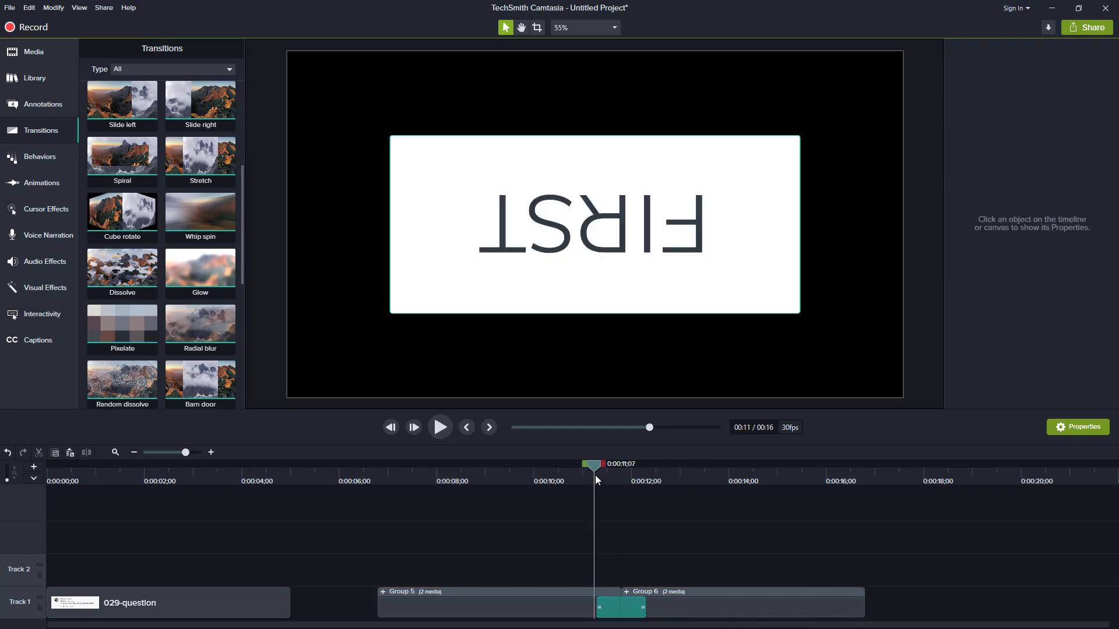
pyautogui.click(597, 474)
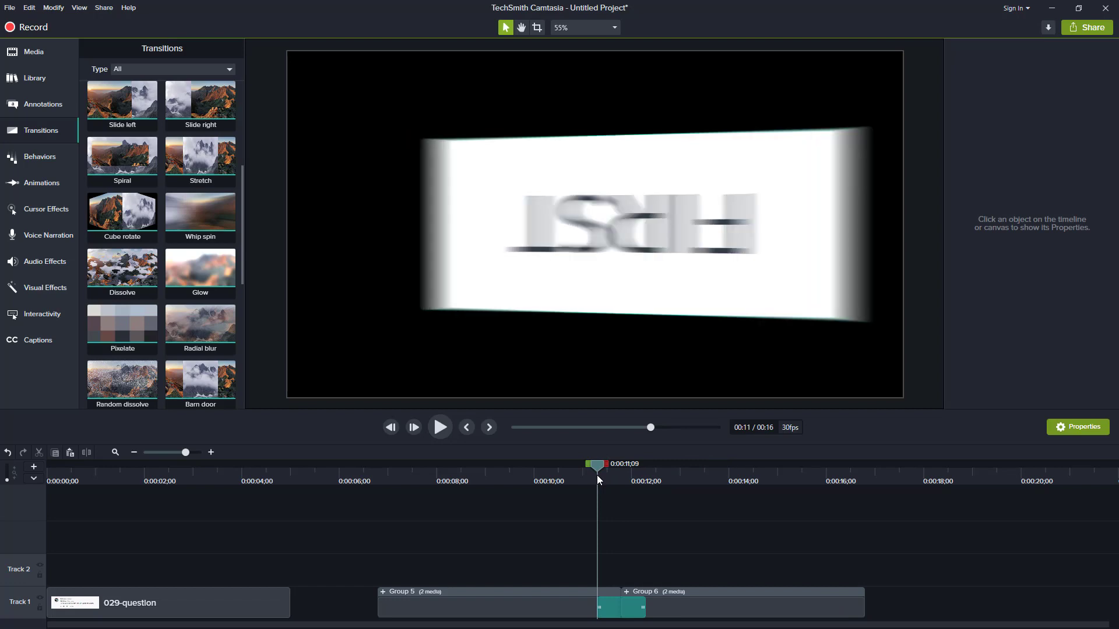
pyautogui.hotkey('ctrl', 'Right')
pyautogui.hotkey('ctrl', 'Right')
pyautogui.hotkey('ctrl', 'Right')
pyautogui.hotkey('ctrl', 'Right')
pyautogui.hotkey('ctrl', 'Right')
pyautogui.hotkey('ctrl', 'Right')
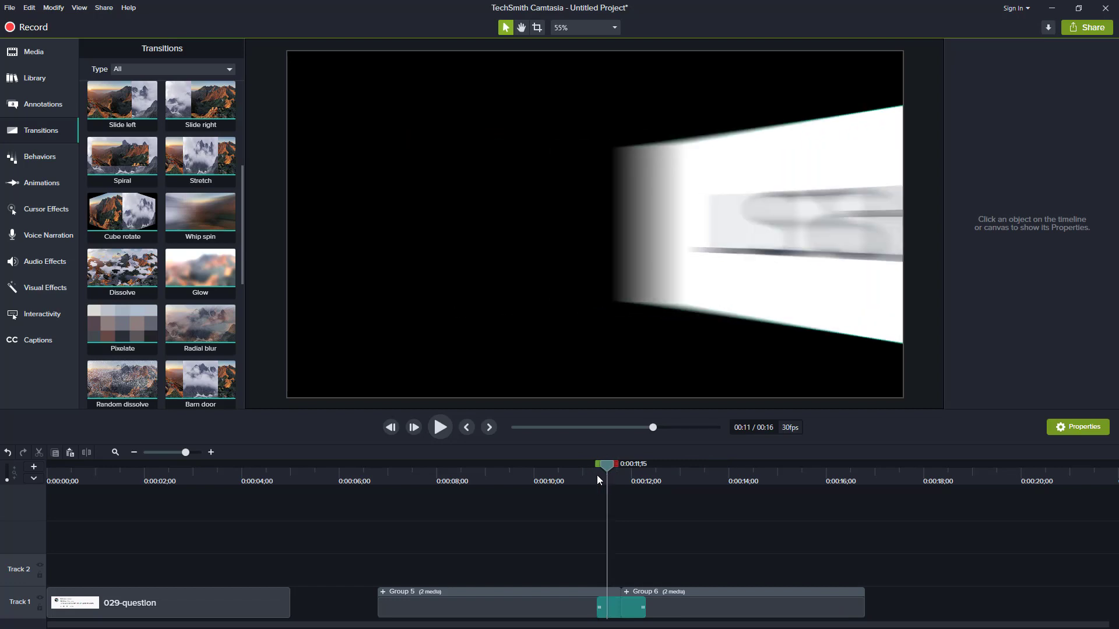
# Group the FIRST and SECOND callout groups, including the transition between them, into a single group
pyautogui.moveTo(590, 570); pyautogui.dragTo(668, 609)
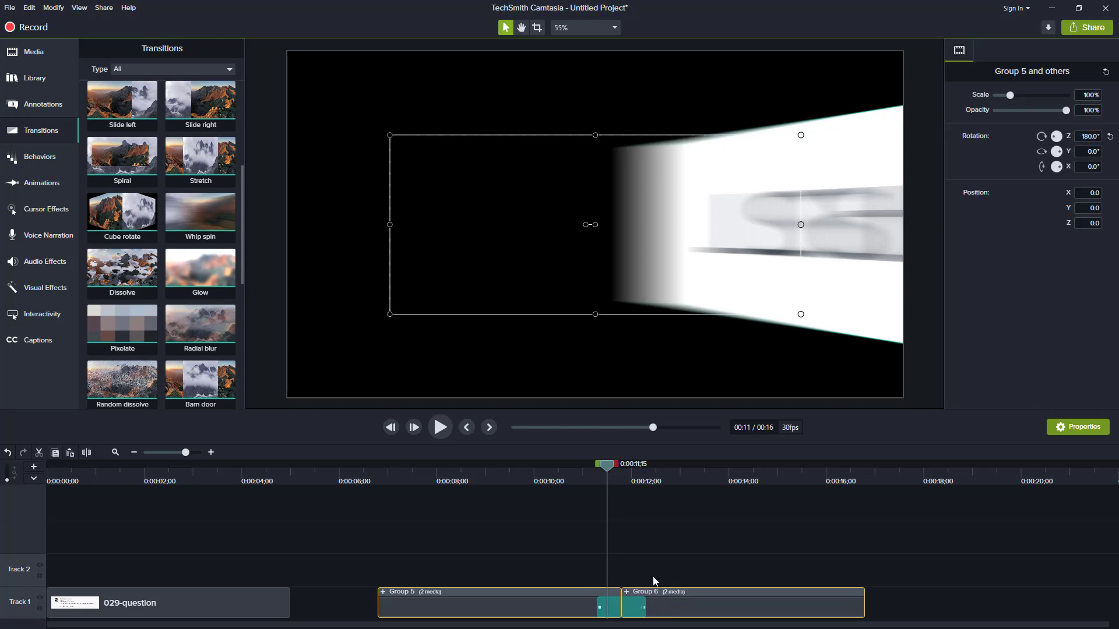
pyautogui.rightClick(672, 611)
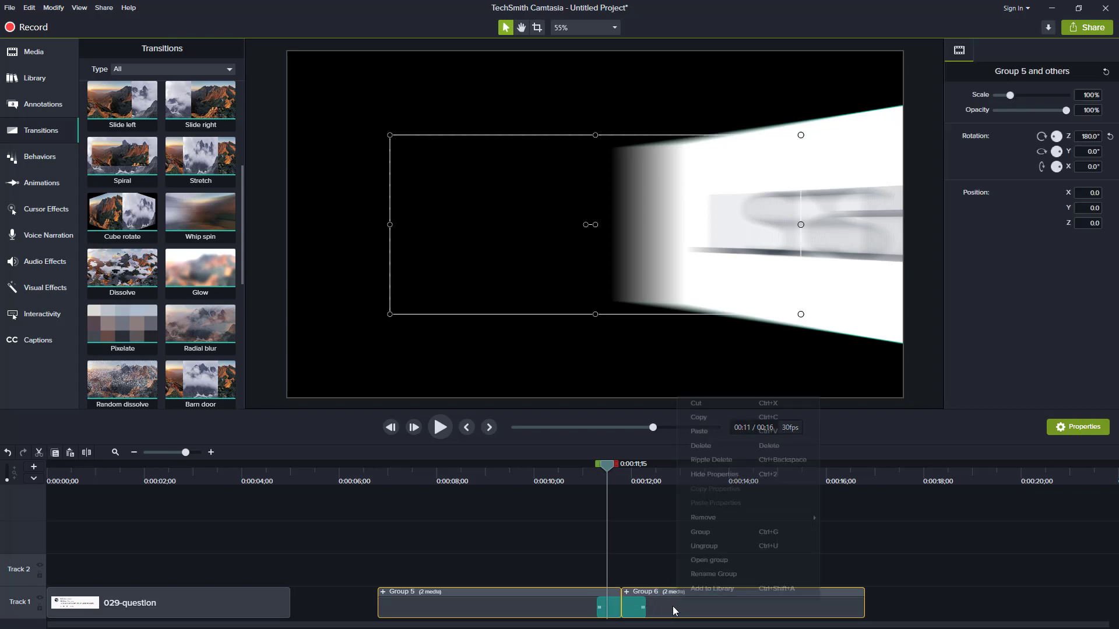
pyautogui.click(704, 533)
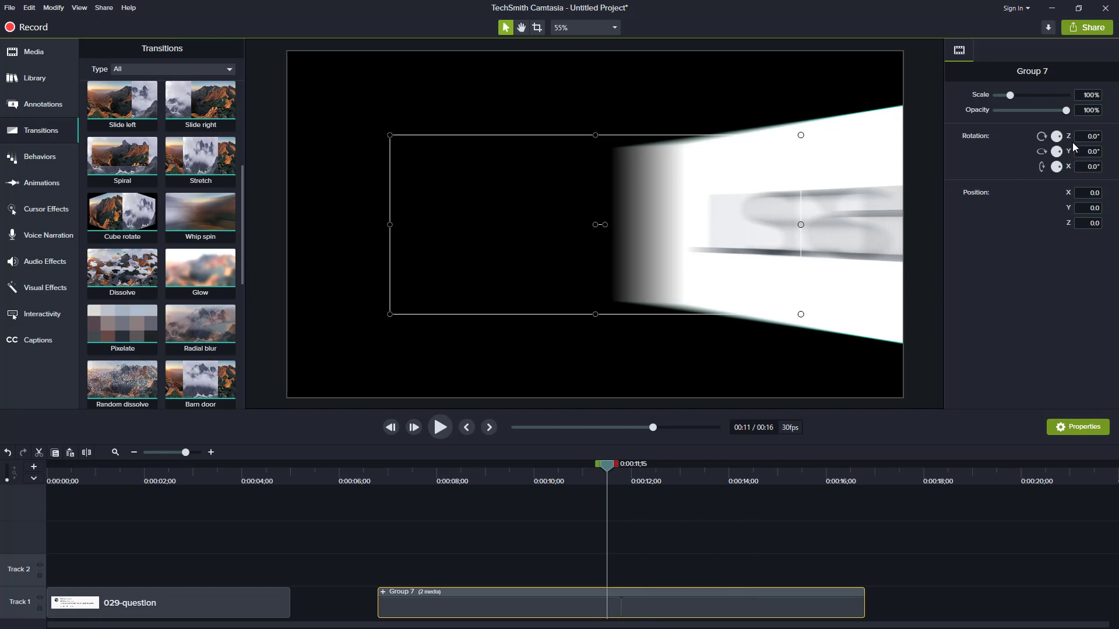
# Set the Z rotation of the combined callout group to -180°
pyautogui.click(1090, 137)
pyautogui.write('180')
pyautogui.press('BackSpace')
pyautogui.press('BackSpace')
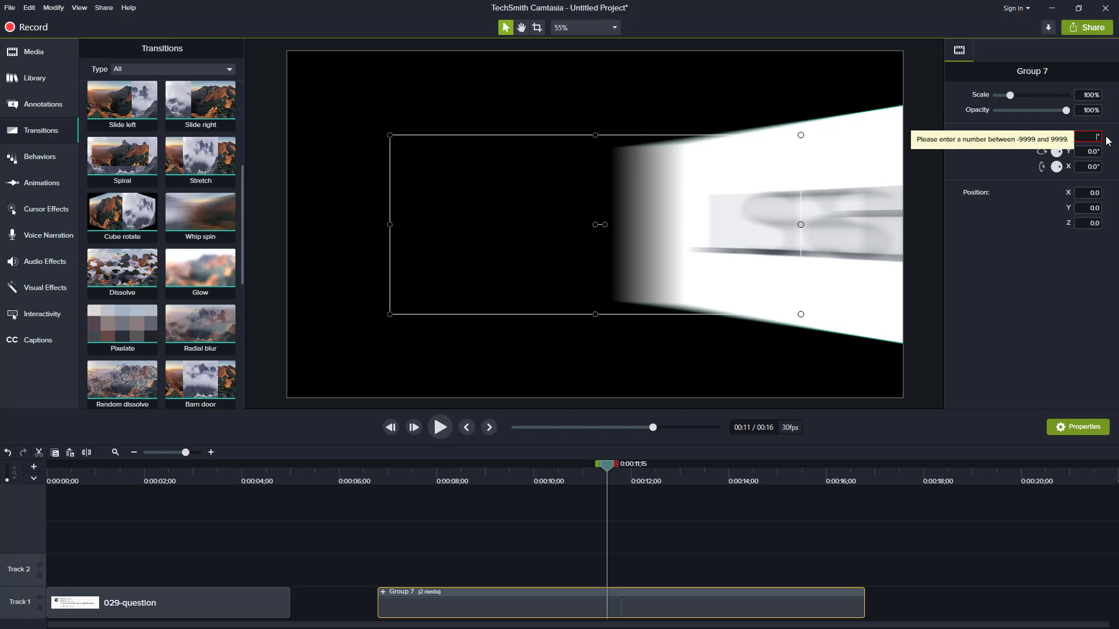
pyautogui.write('-180')
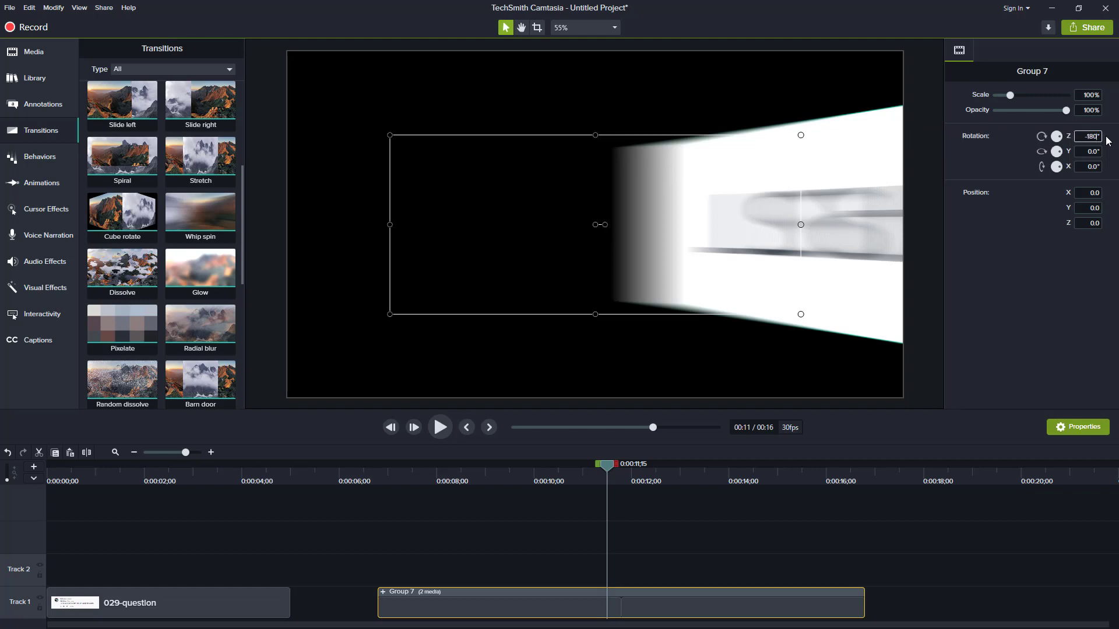
pyautogui.press('Return')
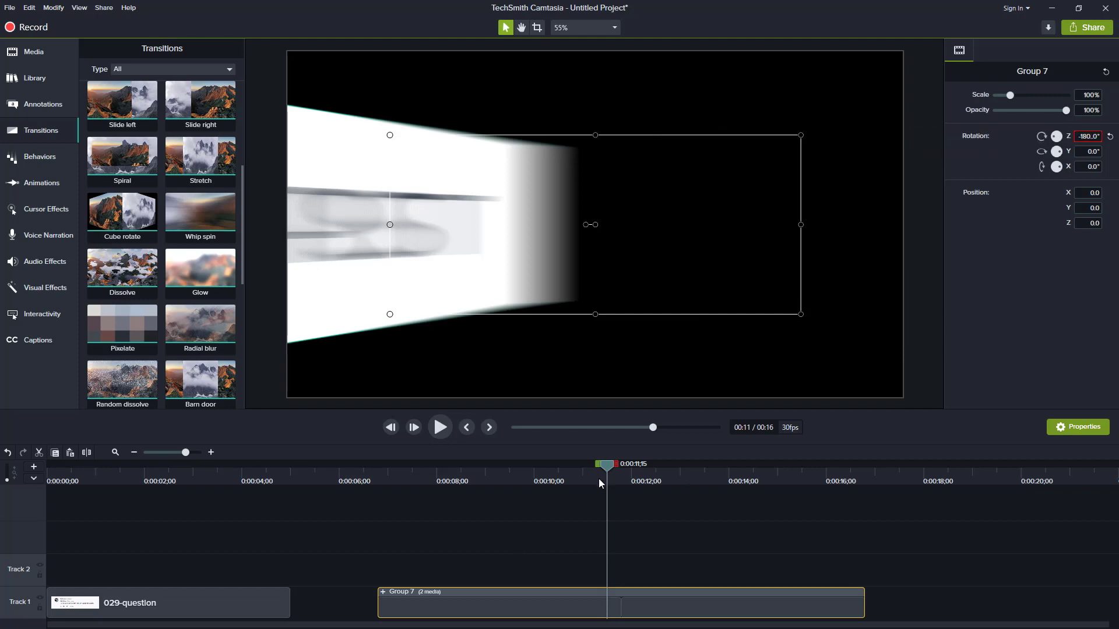
# Step frame by frame through the whole transition from the FIRST to the SECOND callout to examine the spin direction and text orientation
pyautogui.click(598, 477)
pyautogui.click(592, 478)
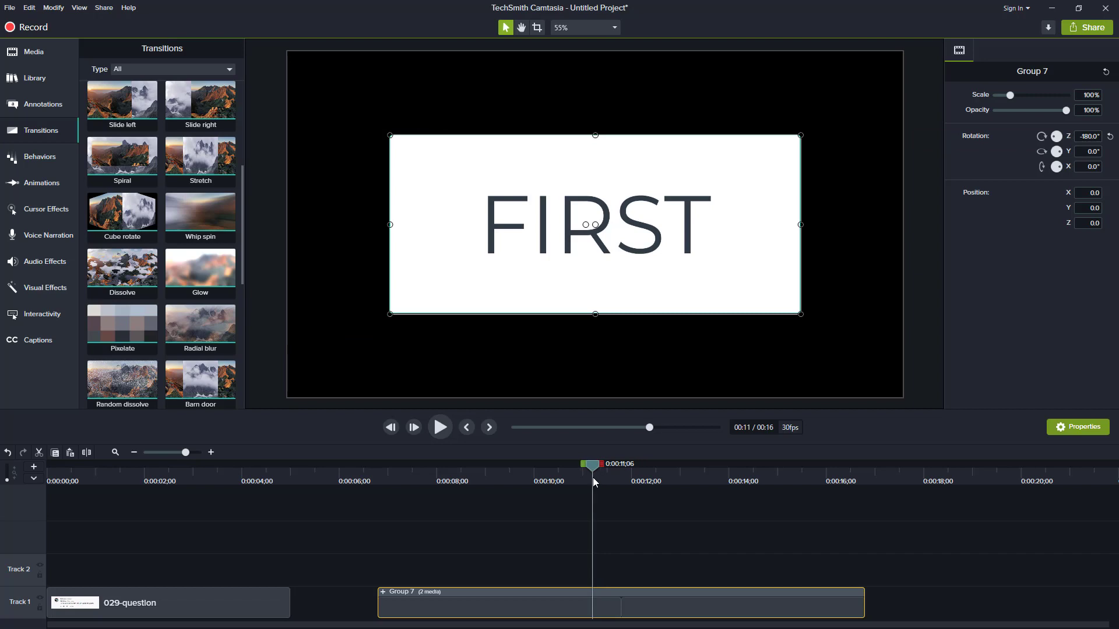
pyautogui.press('.')
pyautogui.press('.')
pyautogui.press('.')
pyautogui.press('.')
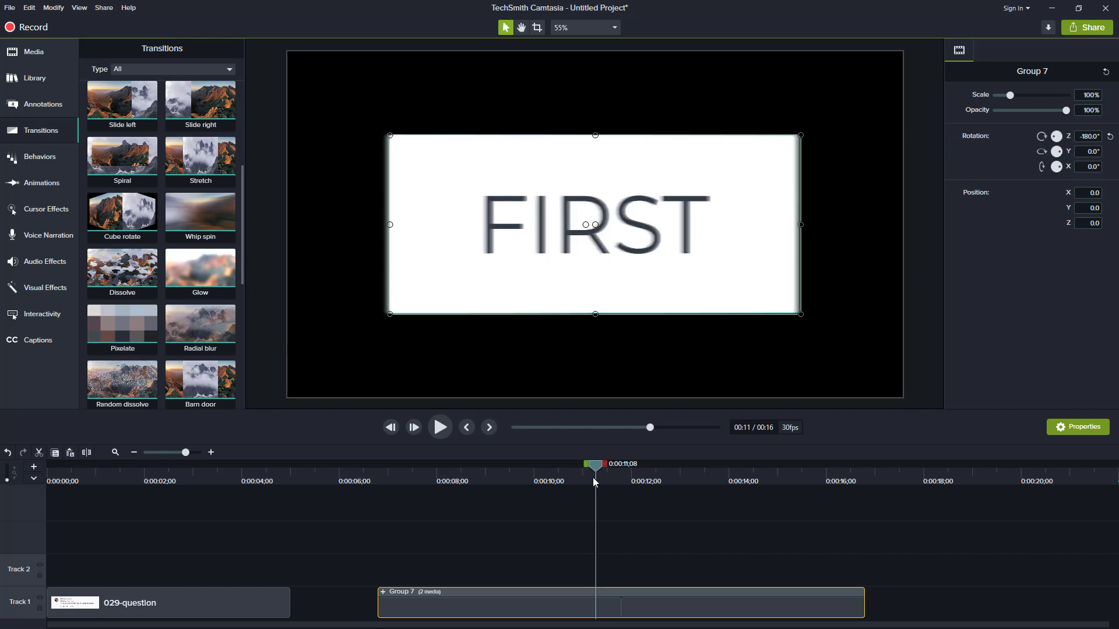
pyautogui.press('.')
pyautogui.press('.')
pyautogui.press('.')
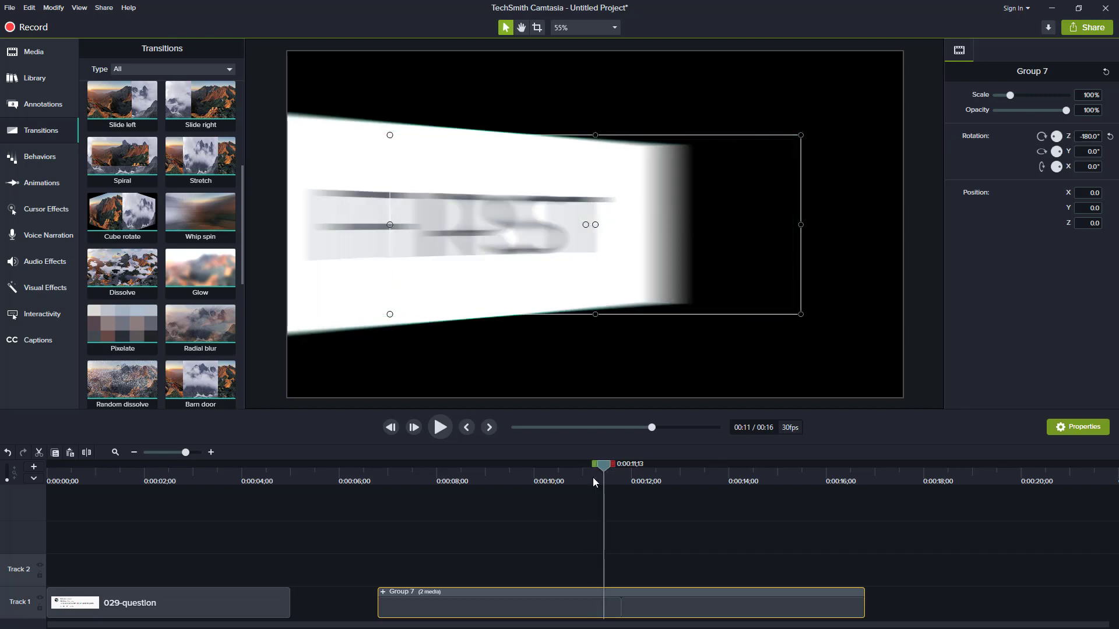
pyautogui.press('.')
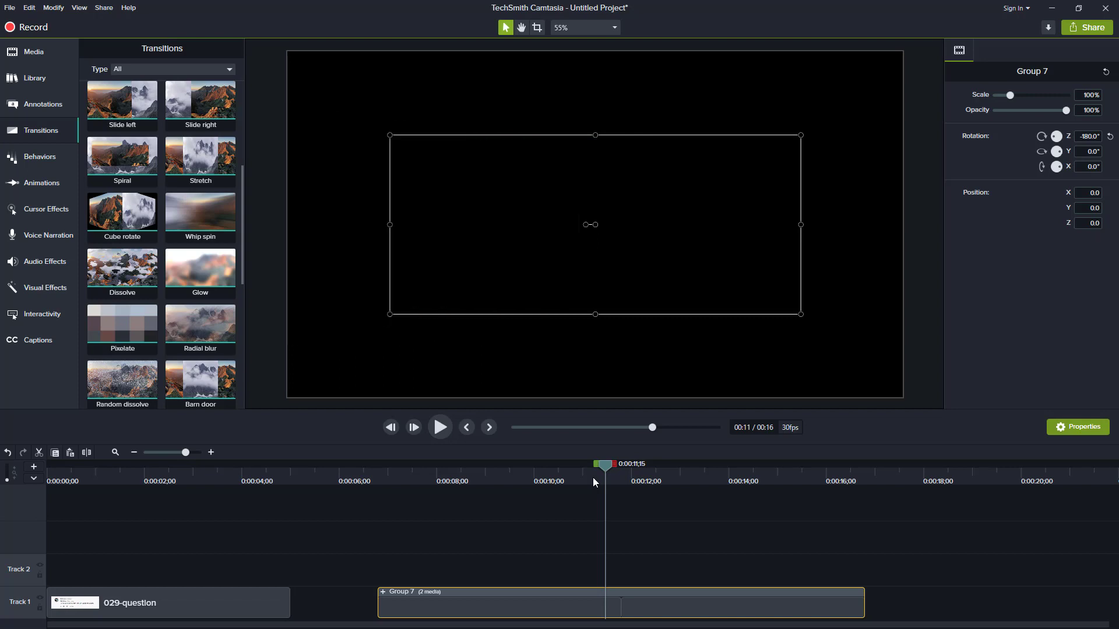
pyautogui.press('.')
pyautogui.press('.')
pyautogui.press('.')
pyautogui.press('.')
pyautogui.press('.')
pyautogui.press('.')
pyautogui.press('.')
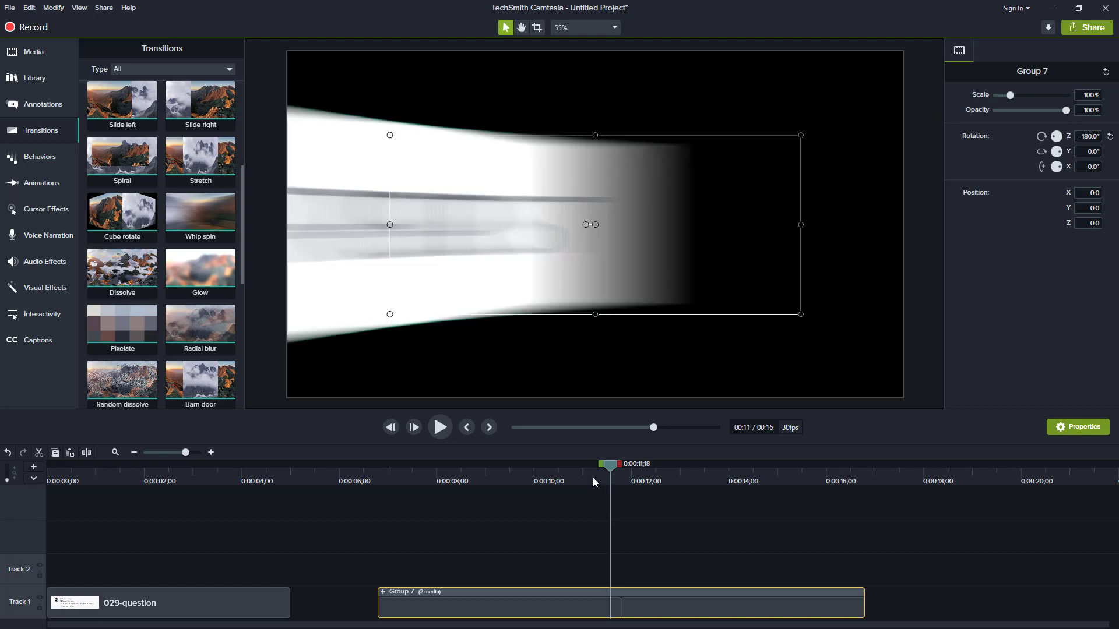
pyautogui.press('.')
pyautogui.press('.')
pyautogui.press('.')
pyautogui.press('.')
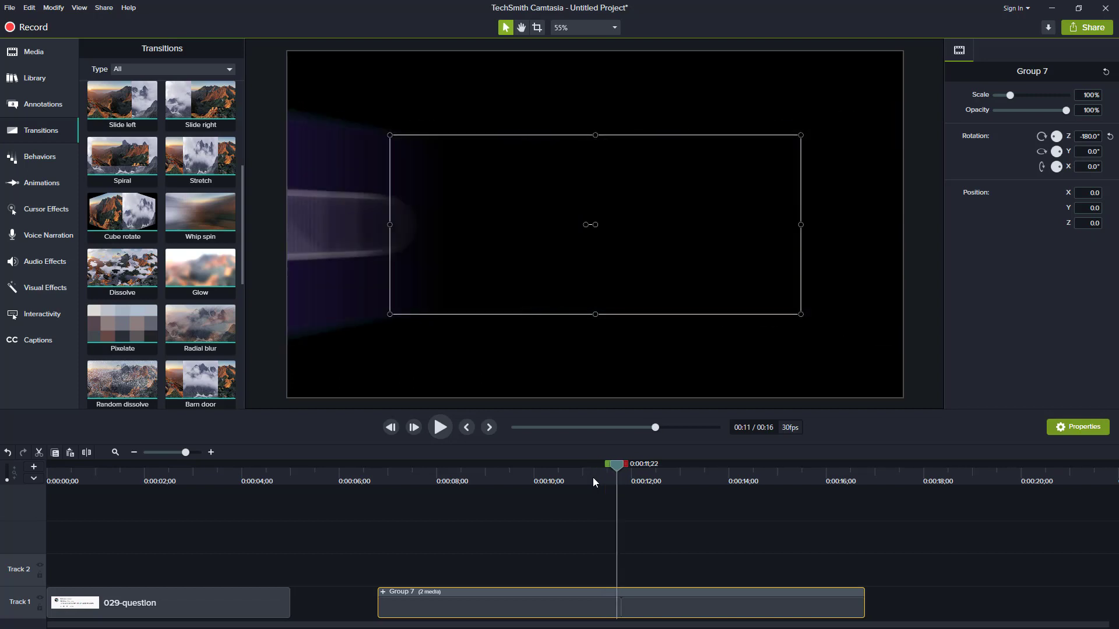
pyautogui.press('.')
pyautogui.press('.')
pyautogui.press('.')
pyautogui.press('.')
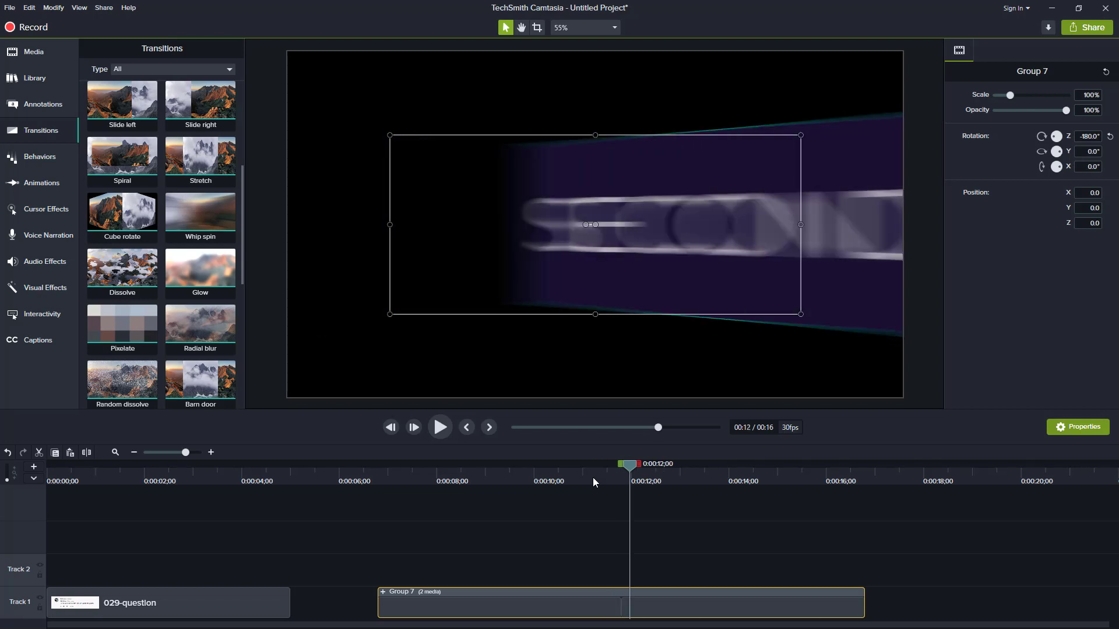
pyautogui.press('.')
pyautogui.press('.')
pyautogui.press('.')
pyautogui.press('.')
pyautogui.press('.')
pyautogui.press('.')
pyautogui.press('.')
pyautogui.press('.')
pyautogui.press('.')
pyautogui.press('.')
pyautogui.press('.')
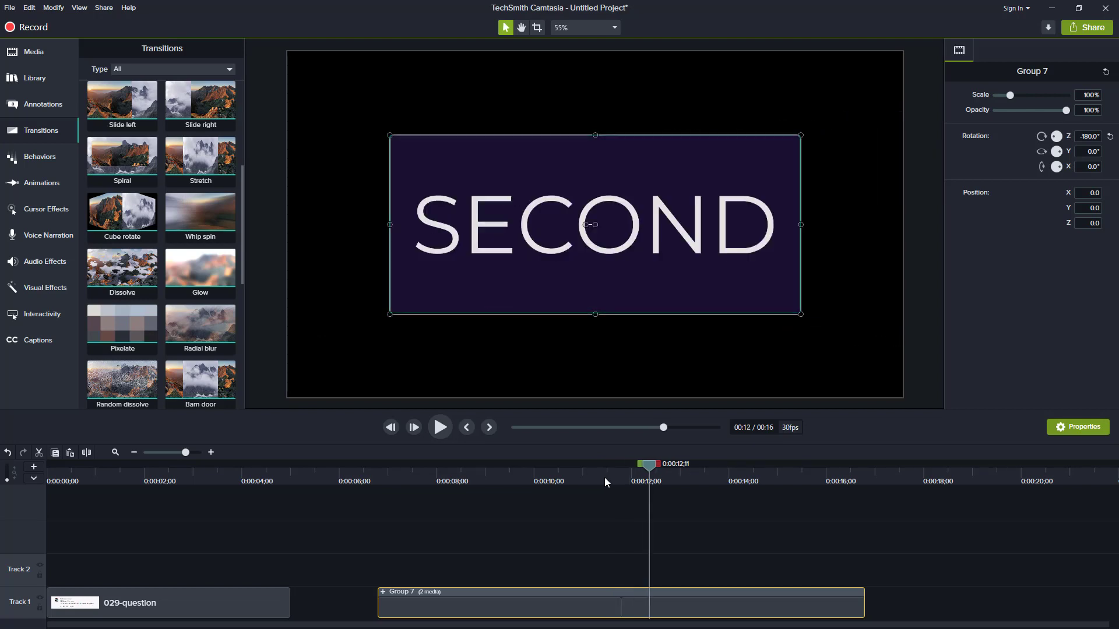
# Step backward through the middle frames of the transition to examine the changeover between the two callouts
pyautogui.click(627, 475)
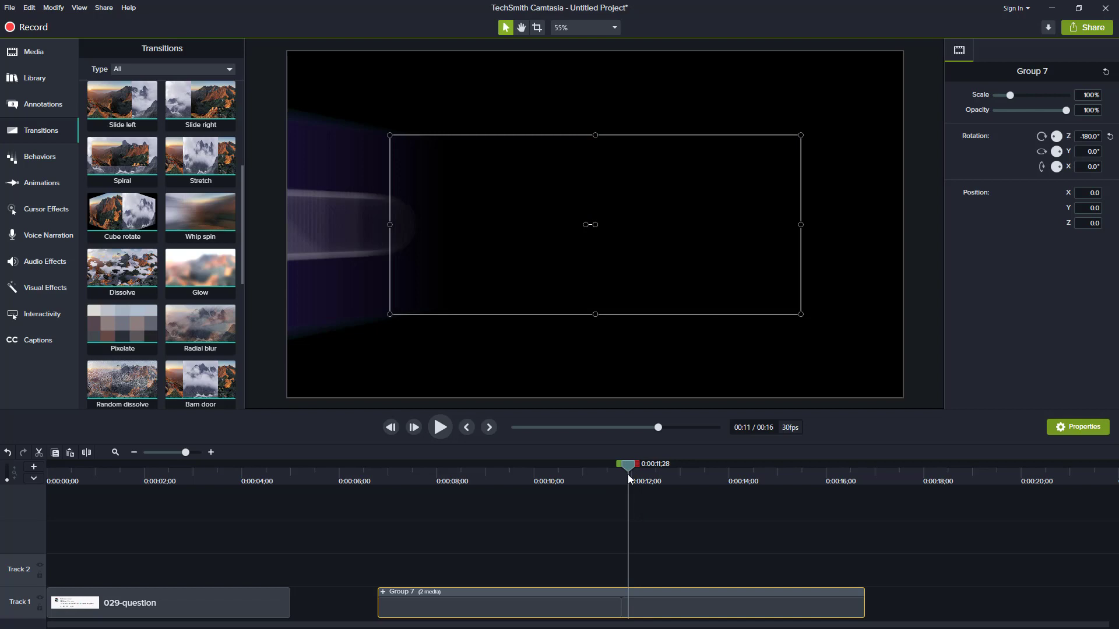
pyautogui.press(',')
pyautogui.press(',')
pyautogui.press(',')
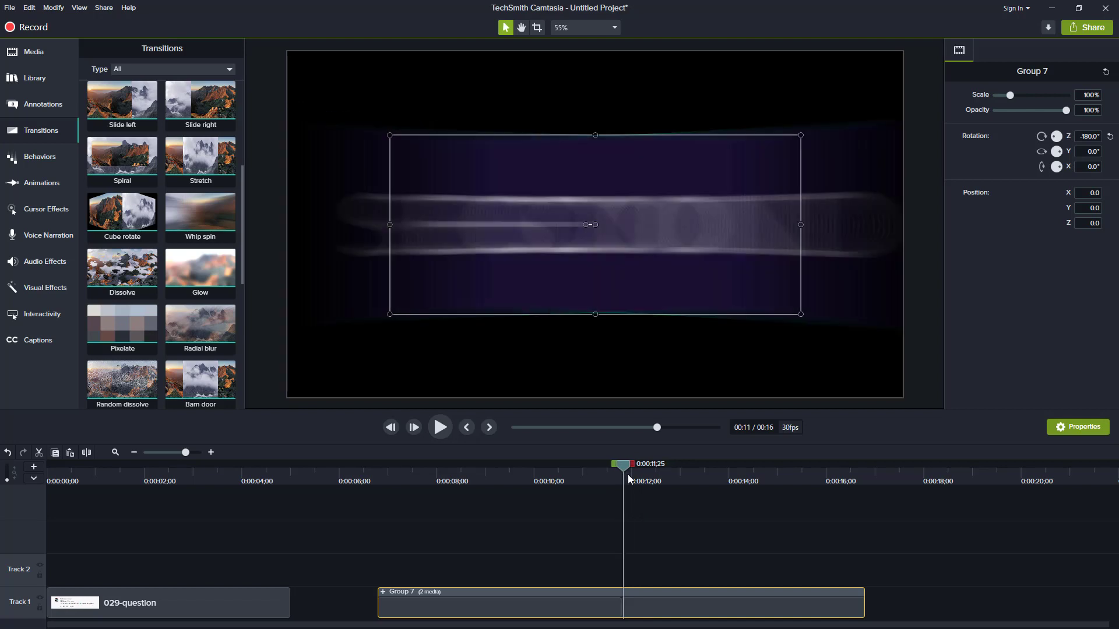
pyautogui.press(',')
pyautogui.press(',')
pyautogui.press(',')
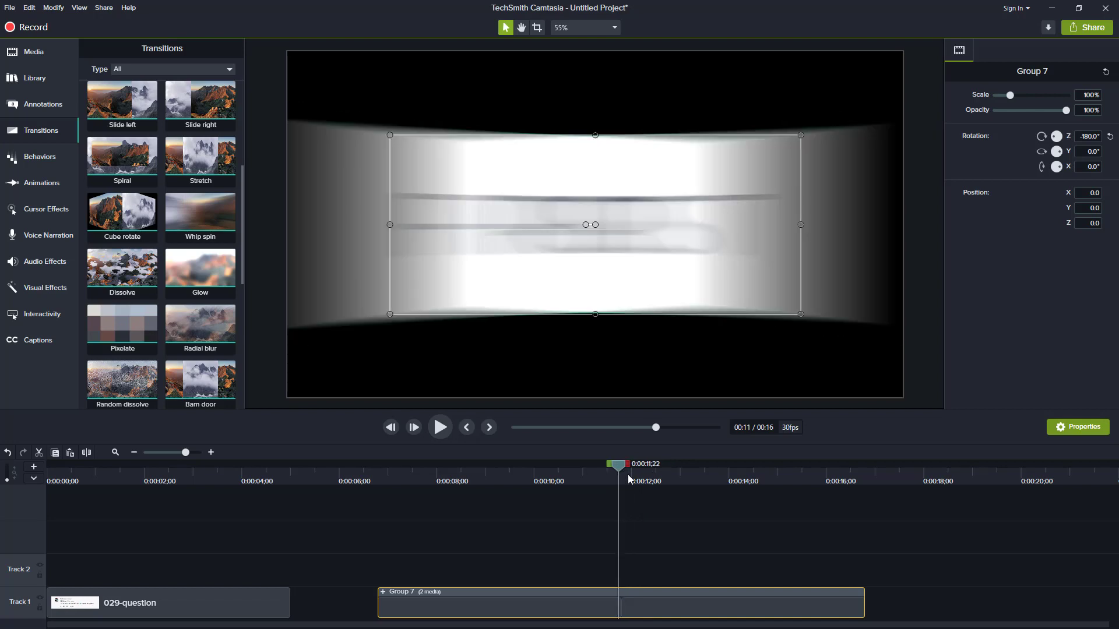